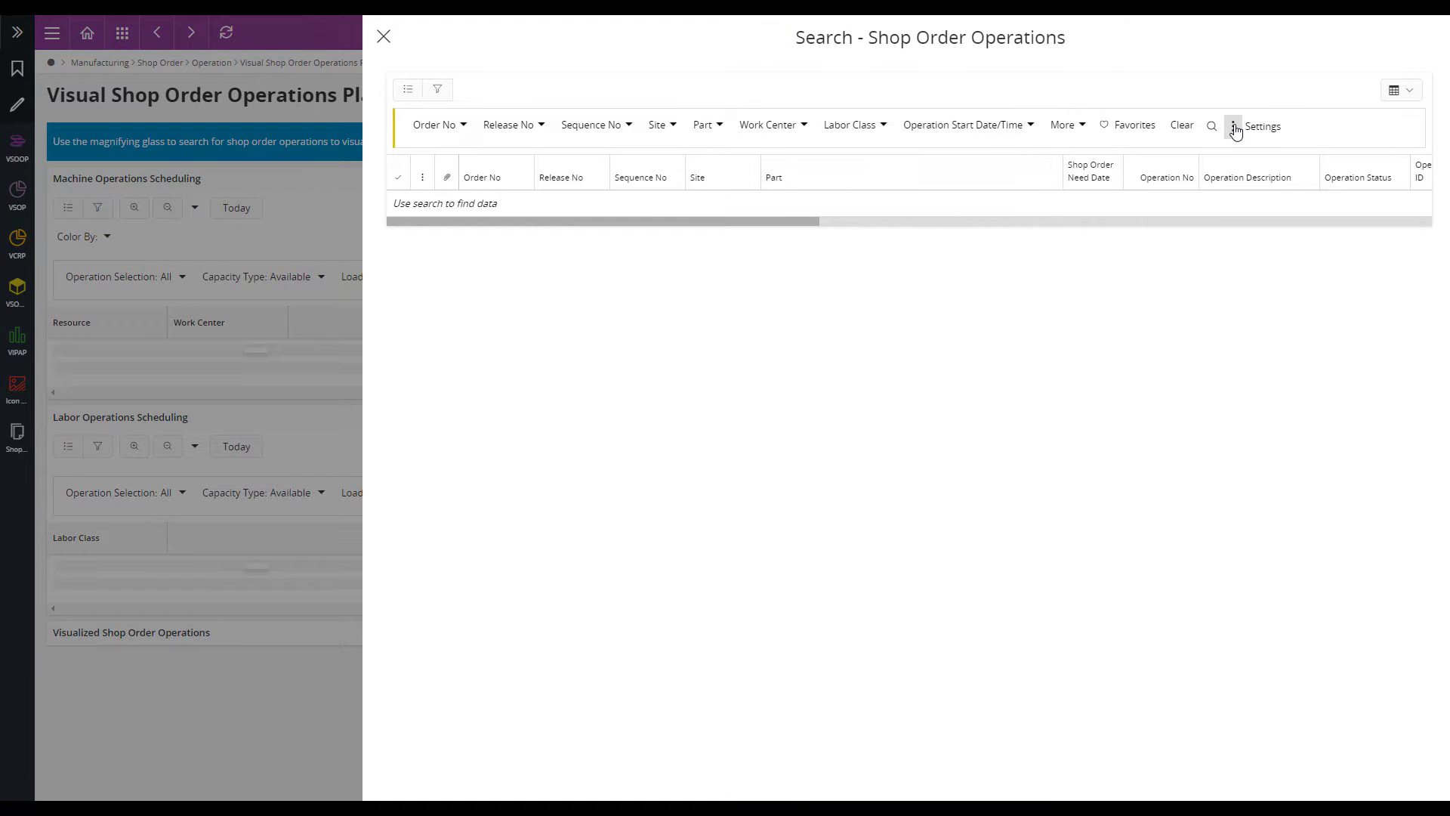
Apply the saved Site BJPRD / Work Center OVEN search and visualize the filtered operations.
{"action": "left_click", "coordinate": [1232, 126]}
{"action": "left_click", "coordinate": [1256, 230]}
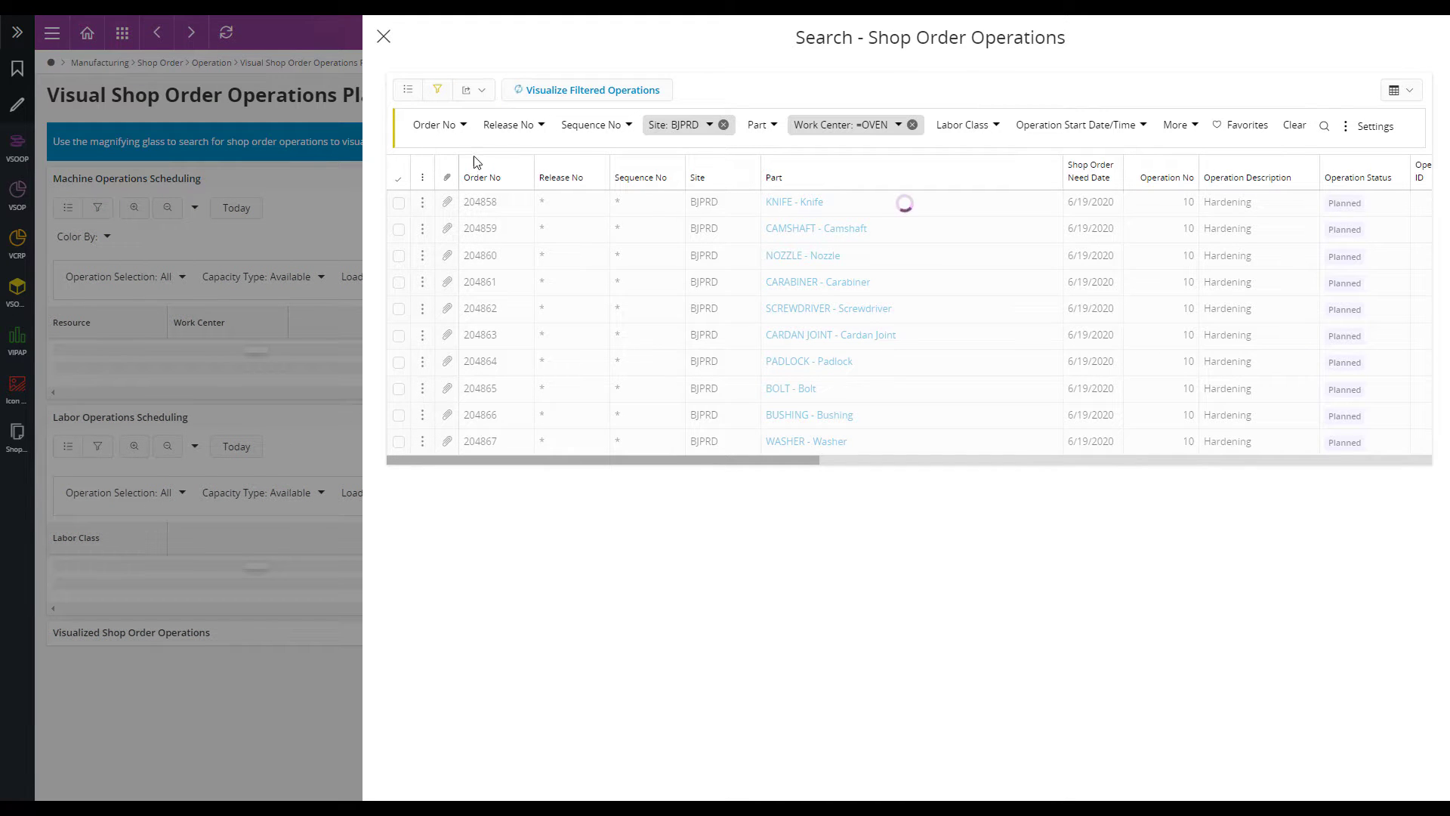
{"action": "left_click", "coordinate": [63, 332]}
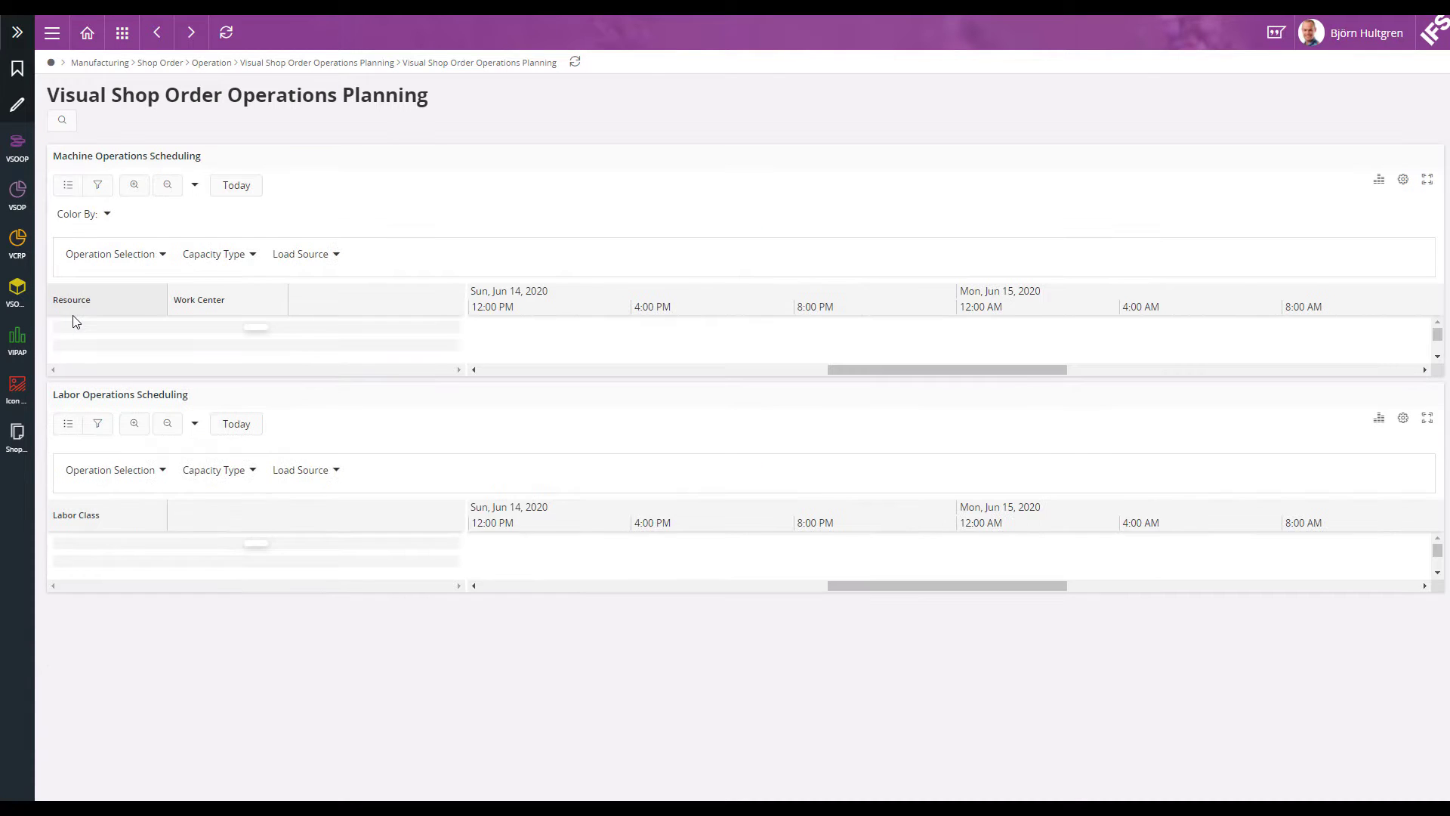
Colour bars by Hardening Temperature and connect orders 204858 and 204862 (800 °C) to a new block.
{"action": "left_click", "coordinate": [59, 326]}
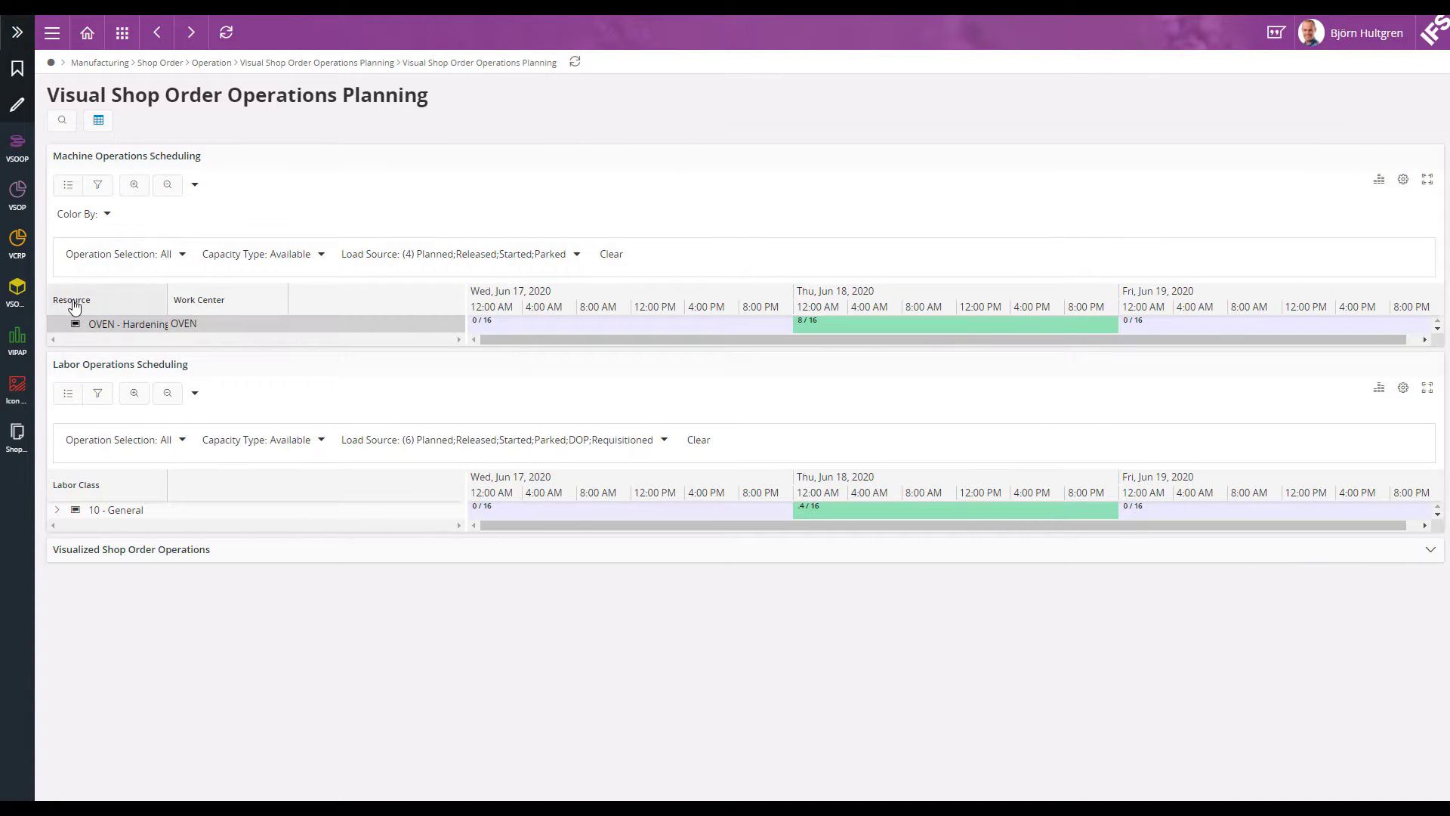
{"action": "left_click", "coordinate": [85, 215]}
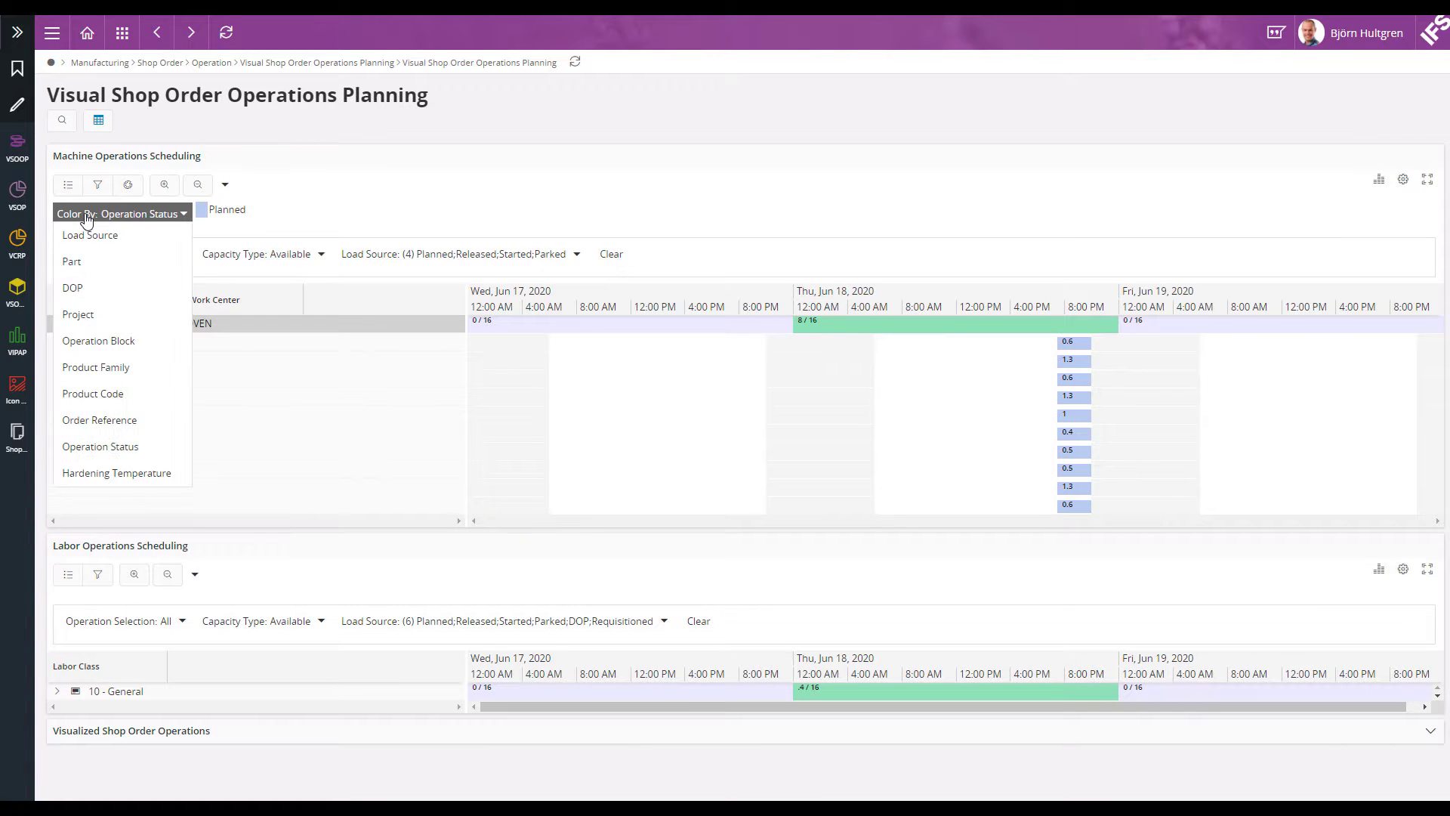
{"action": "left_click", "coordinate": [111, 475]}
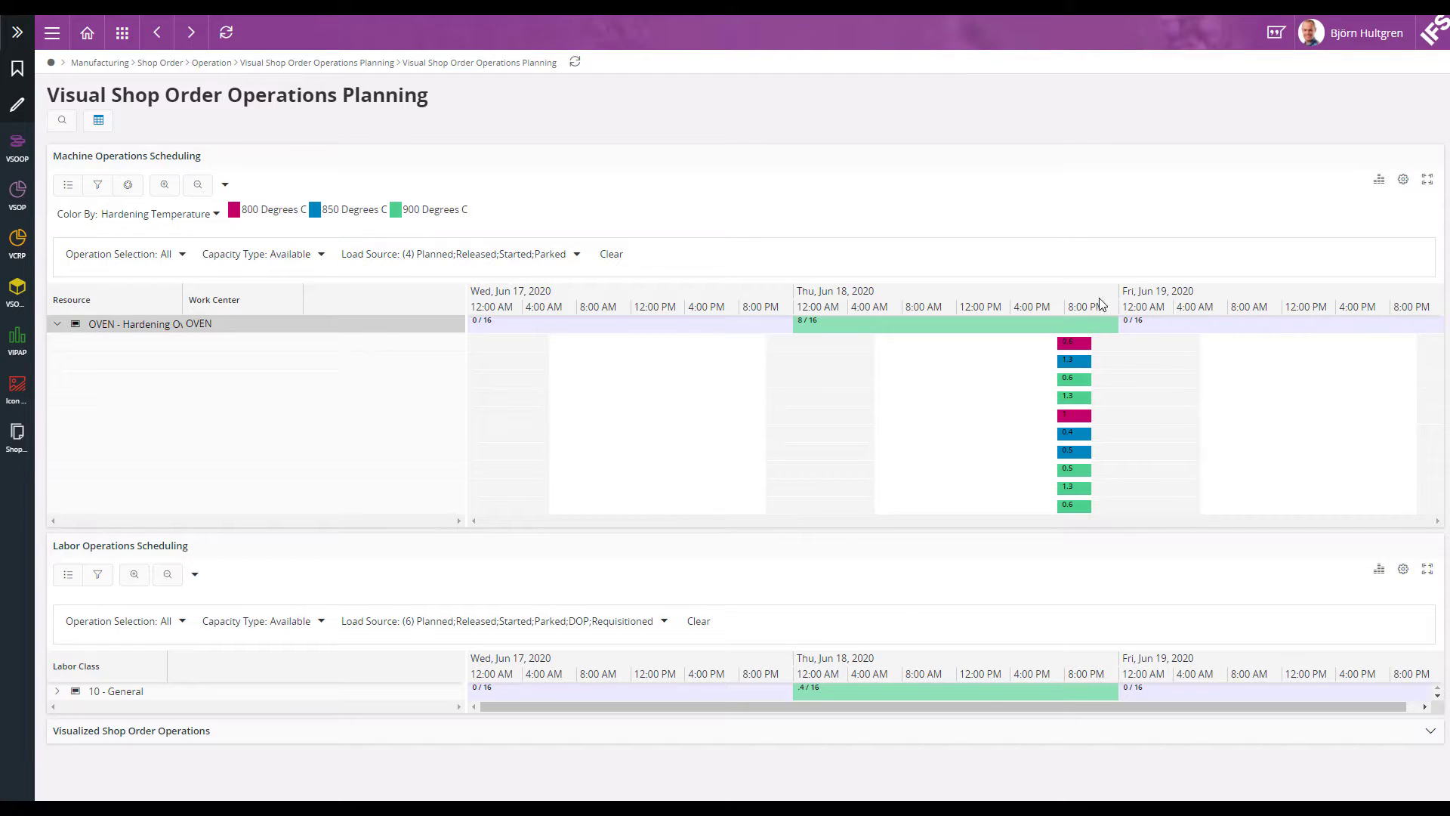
{"action": "left_click", "coordinate": [1081, 342]}
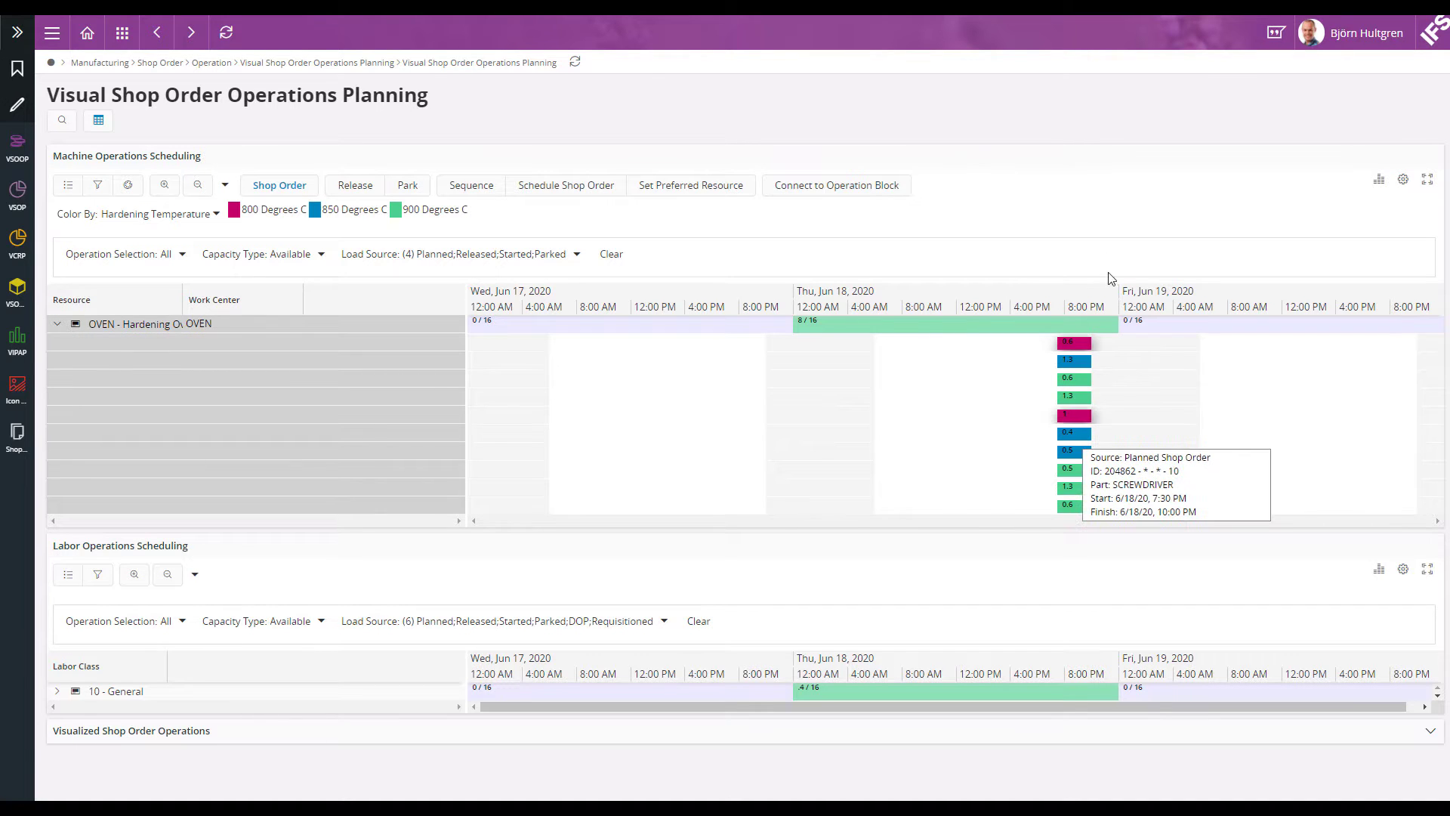
{"action": "left_click", "coordinate": [869, 189]}
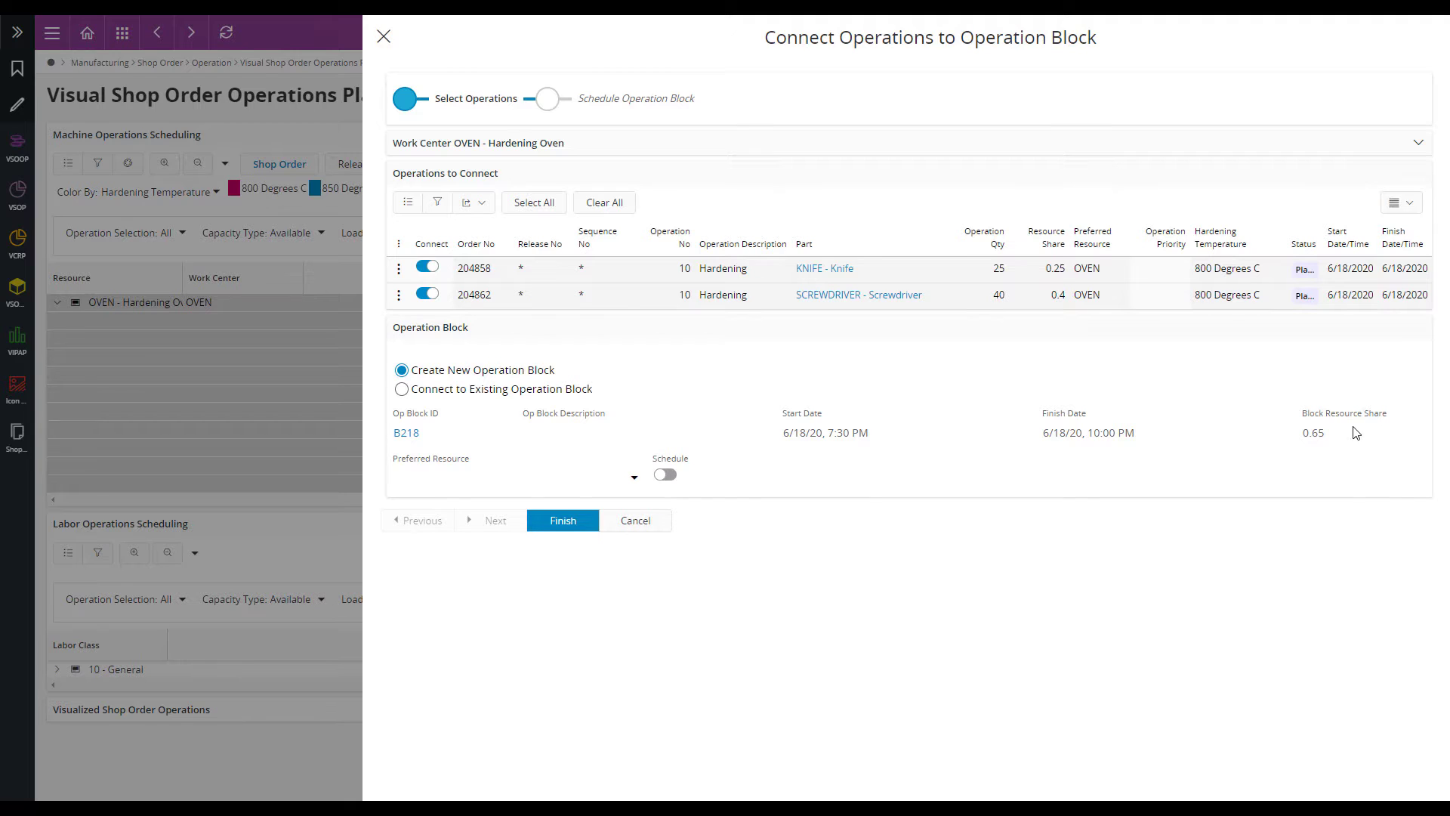
Describe block B218 as '800 degrees' and enable scheduling for it.
{"action": "left_click", "coordinate": [616, 425]}
{"action": "type", "text": "800"}
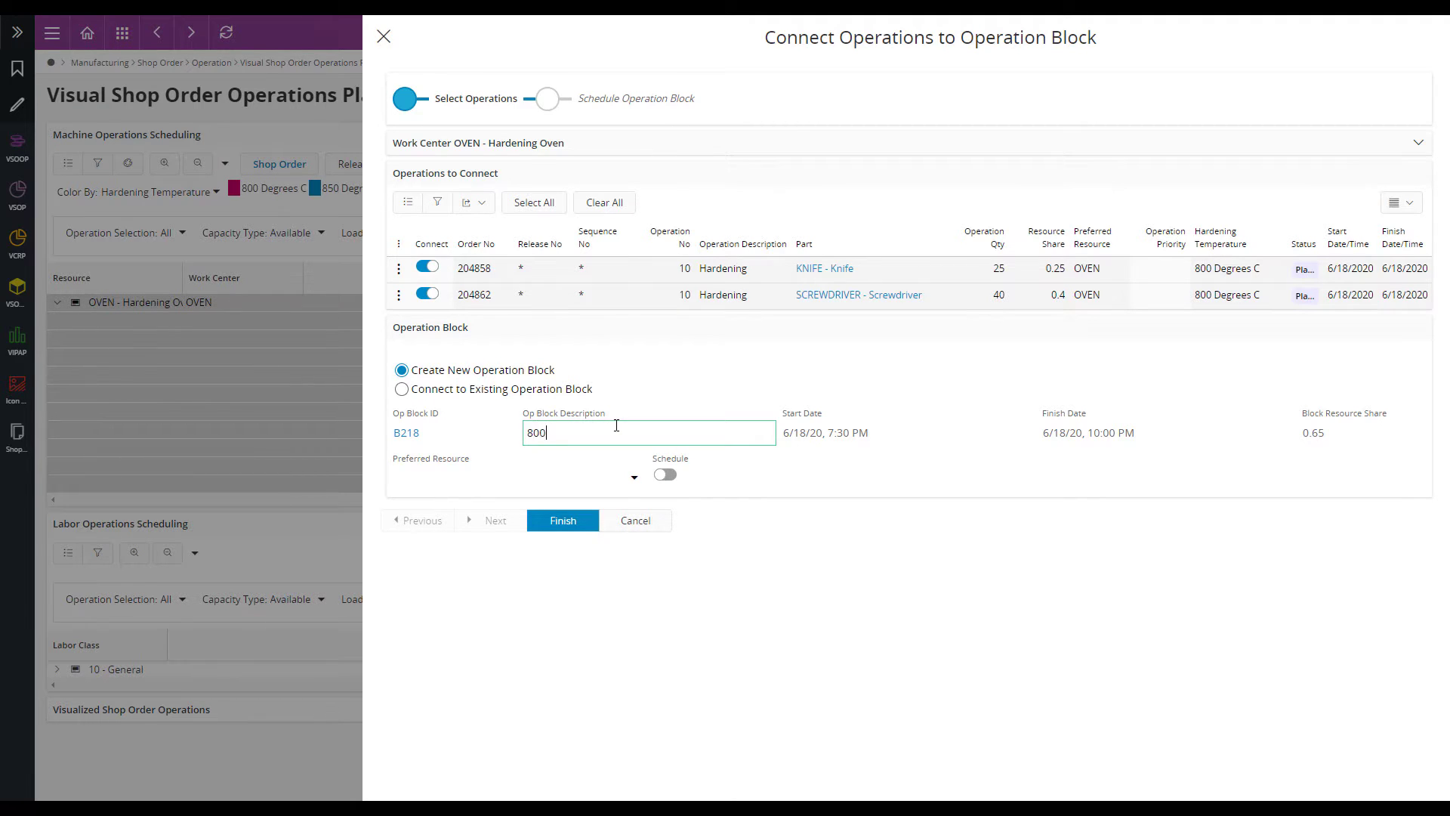
{"action": "type", "text": " degrees"}
{"action": "left_click", "coordinate": [666, 474]}
{"action": "left_click", "coordinate": [495, 532]}
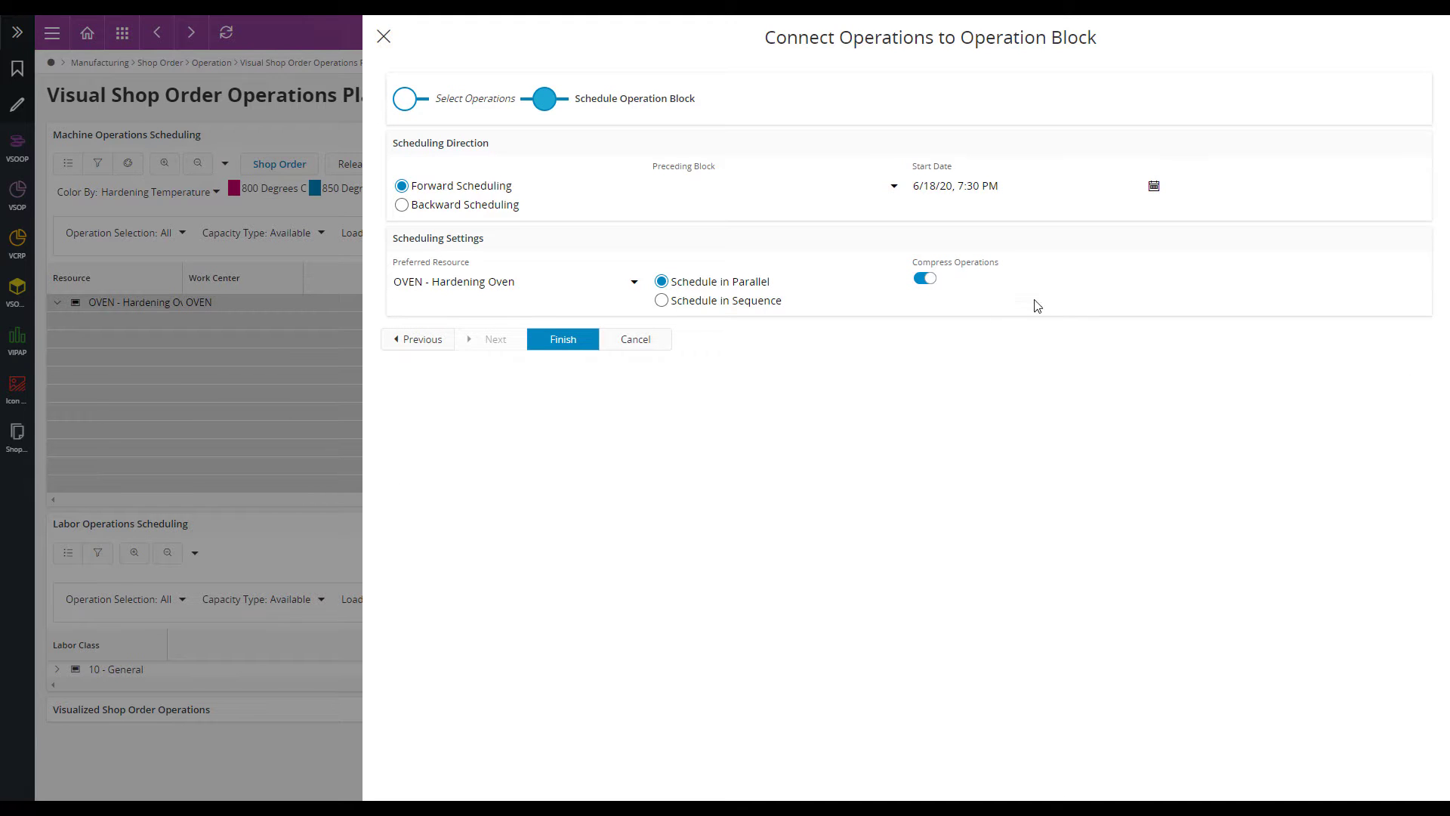
Schedule block B218 to start 6/18/20 at 6:00 AM and finish creating it.
{"action": "left_click", "coordinate": [1153, 189]}
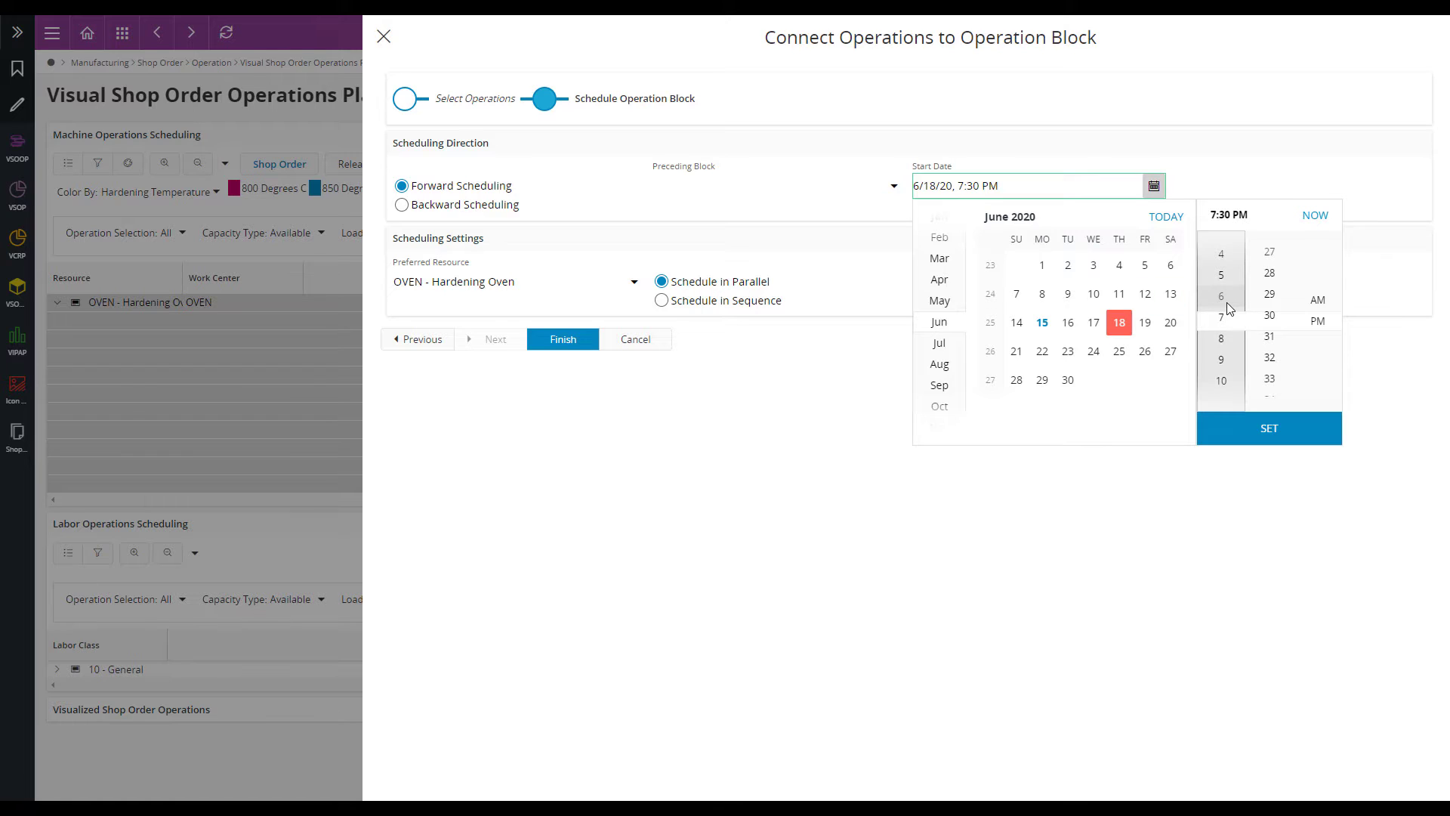
{"action": "scroll", "coordinate": [1227, 302], "scroll_direction": "up", "scroll_amount": 1}
{"action": "scroll", "coordinate": [1276, 302], "scroll_direction": "up", "scroll_amount": 6}
{"action": "scroll", "coordinate": [1278, 310], "scroll_direction": "up", "scroll_amount": 20}
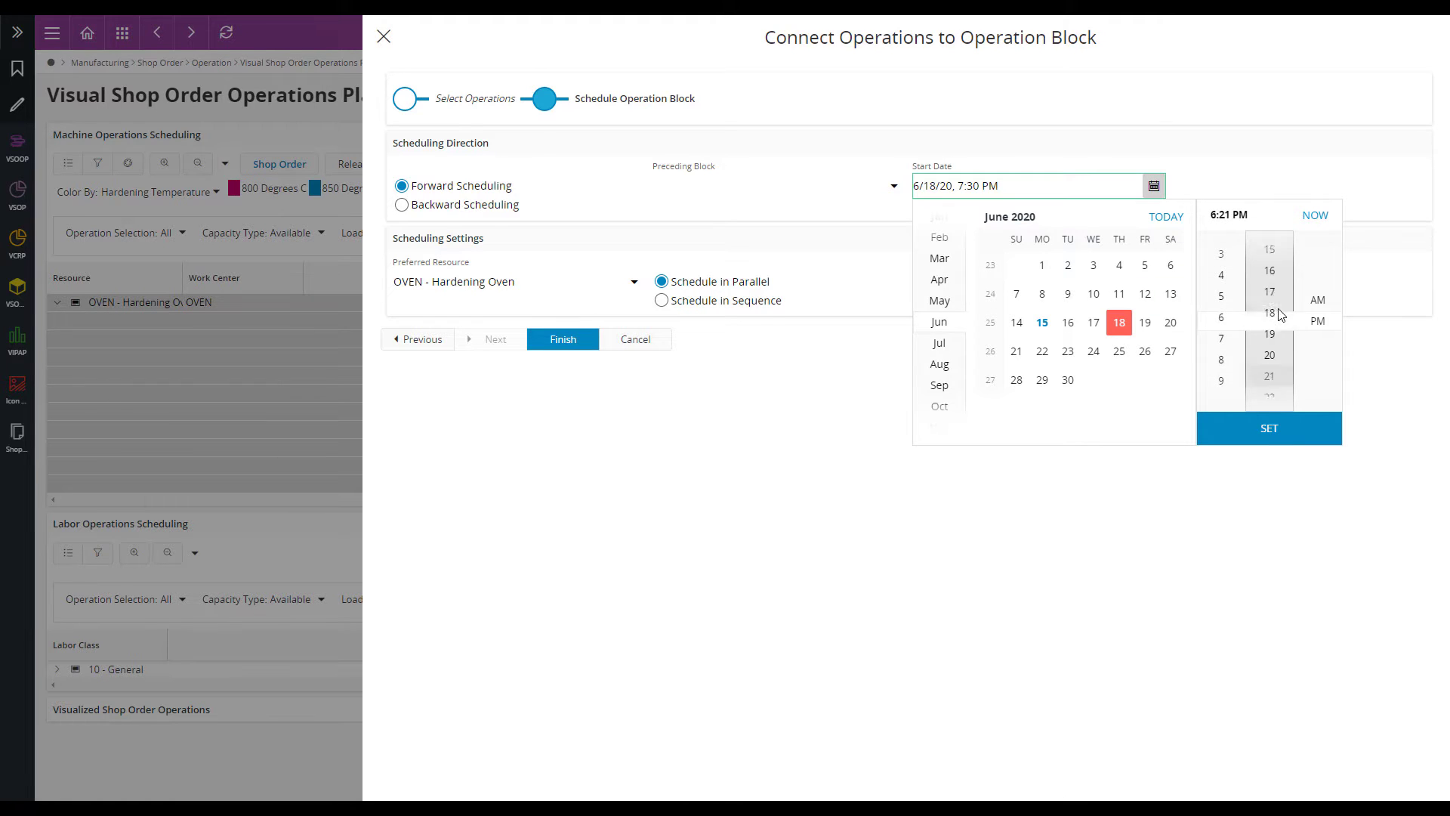
{"action": "scroll", "coordinate": [1276, 317], "scroll_direction": "up", "scroll_amount": 3}
{"action": "left_click", "coordinate": [1269, 431]}
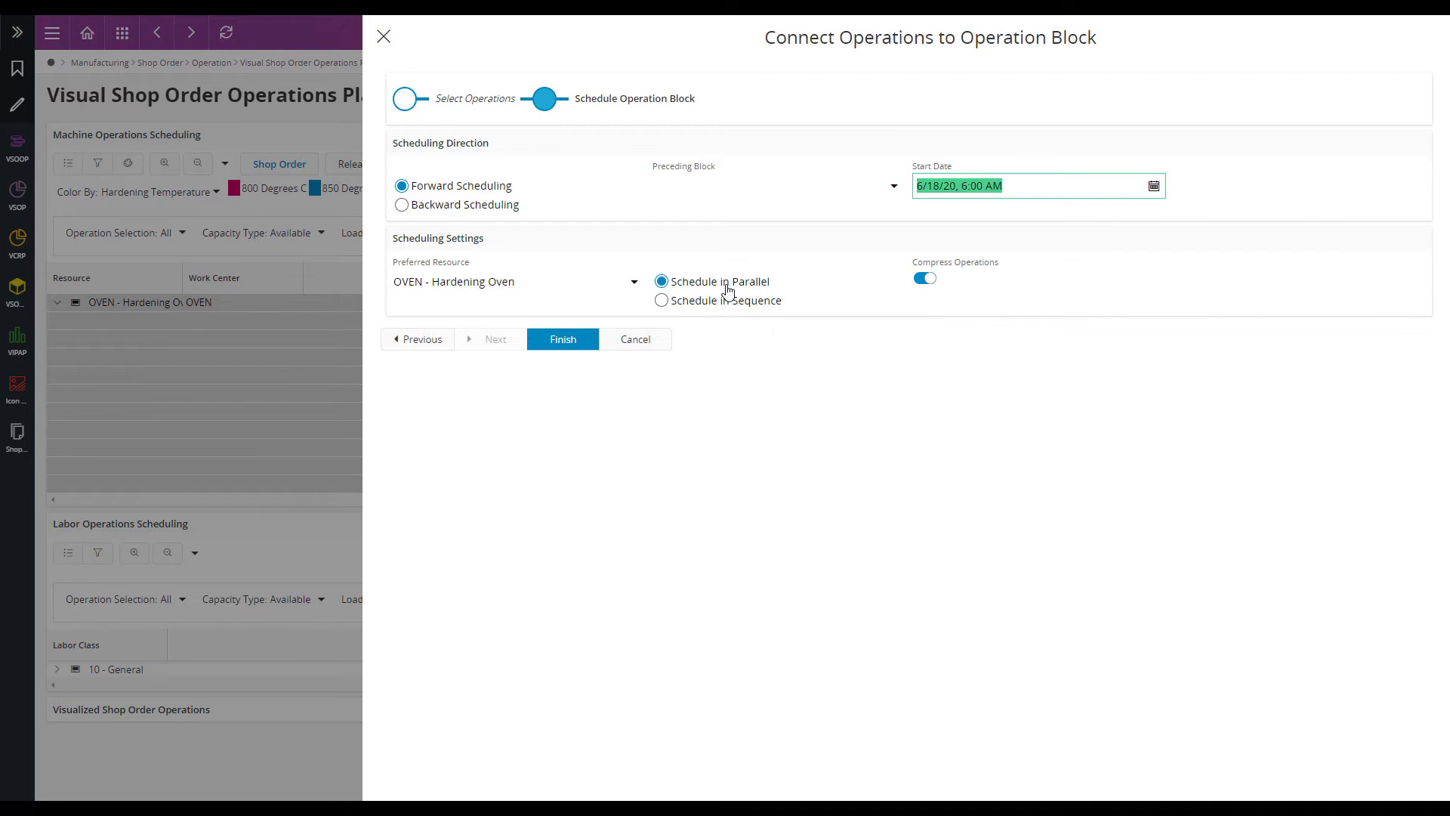
{"action": "left_click", "coordinate": [559, 344]}
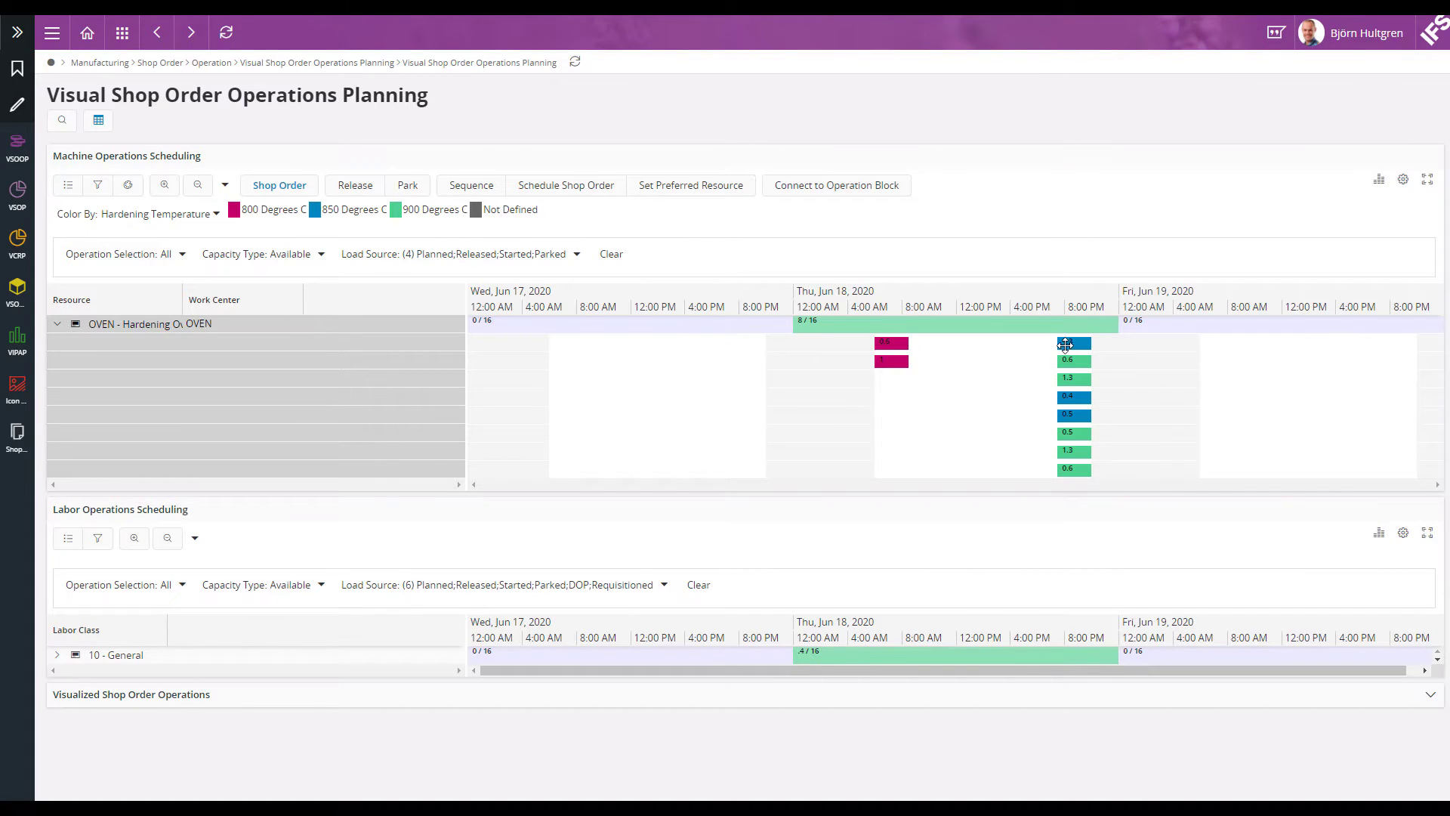
Select the three 850 °C operations and connect them to a new operation block.
{"action": "mouse_move", "coordinate": [1072, 342]}
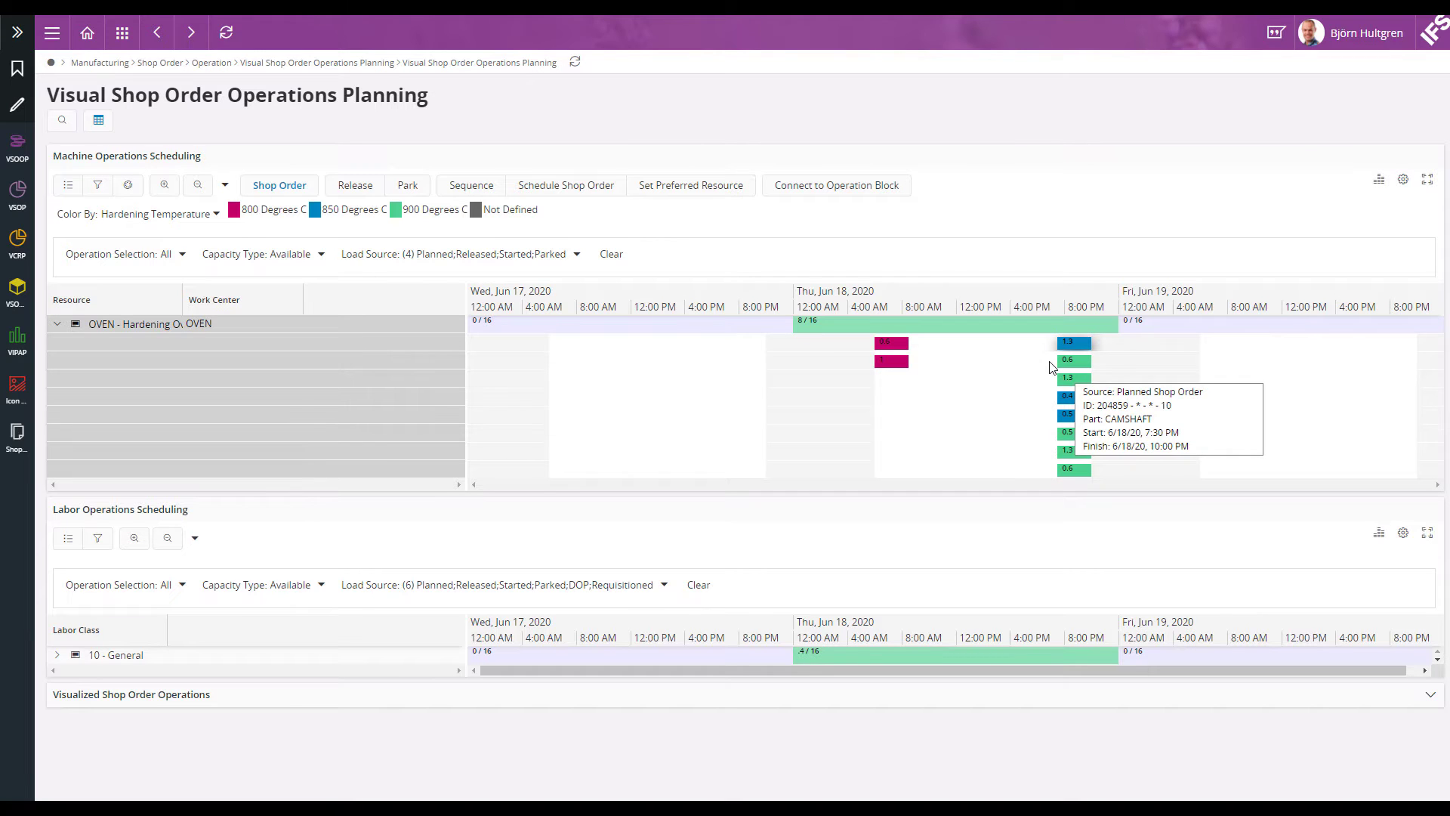
{"action": "left_click", "coordinate": [1072, 397]}
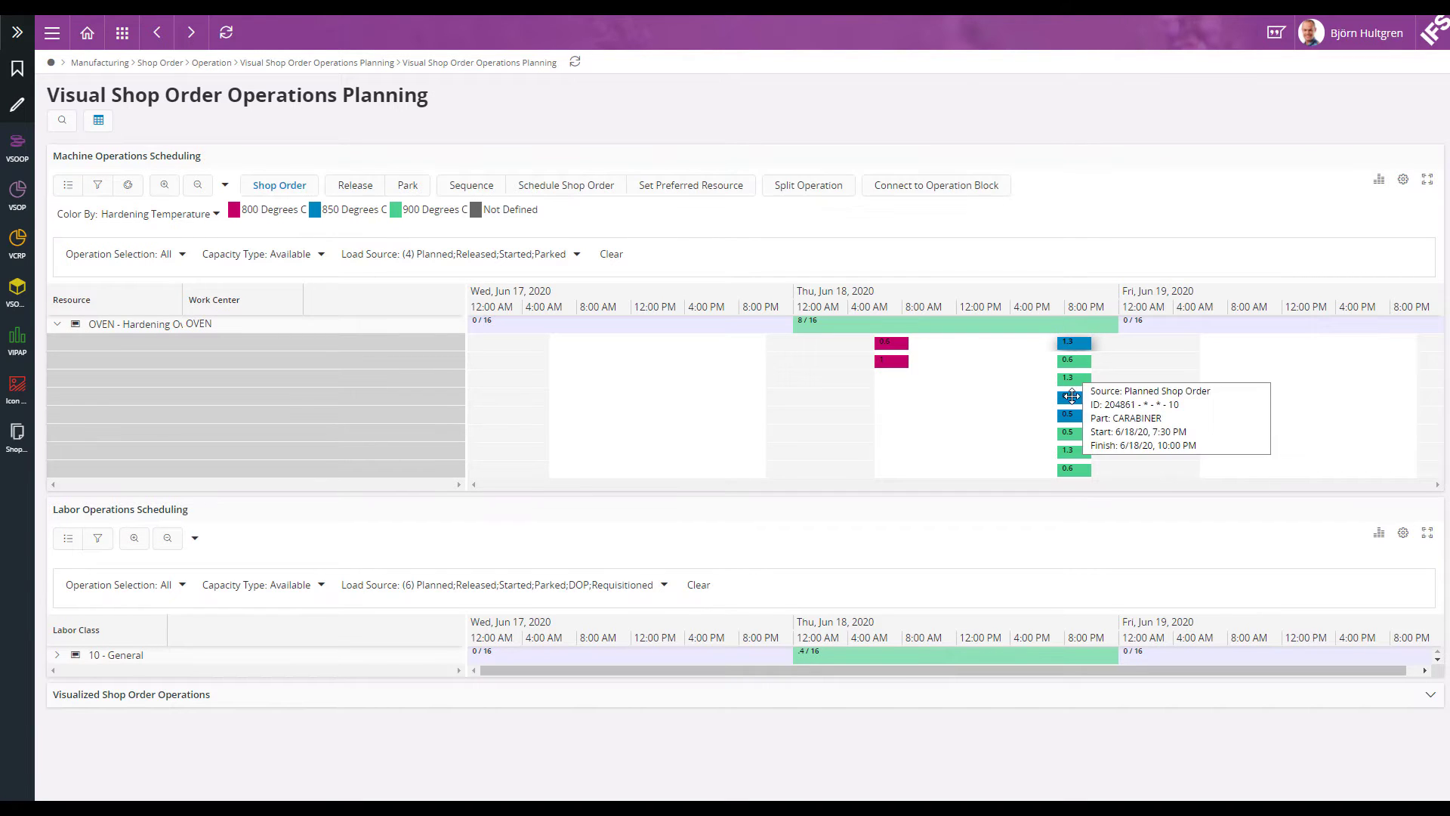
{"action": "left_click", "coordinate": [1070, 414], "text": "ctrl"}
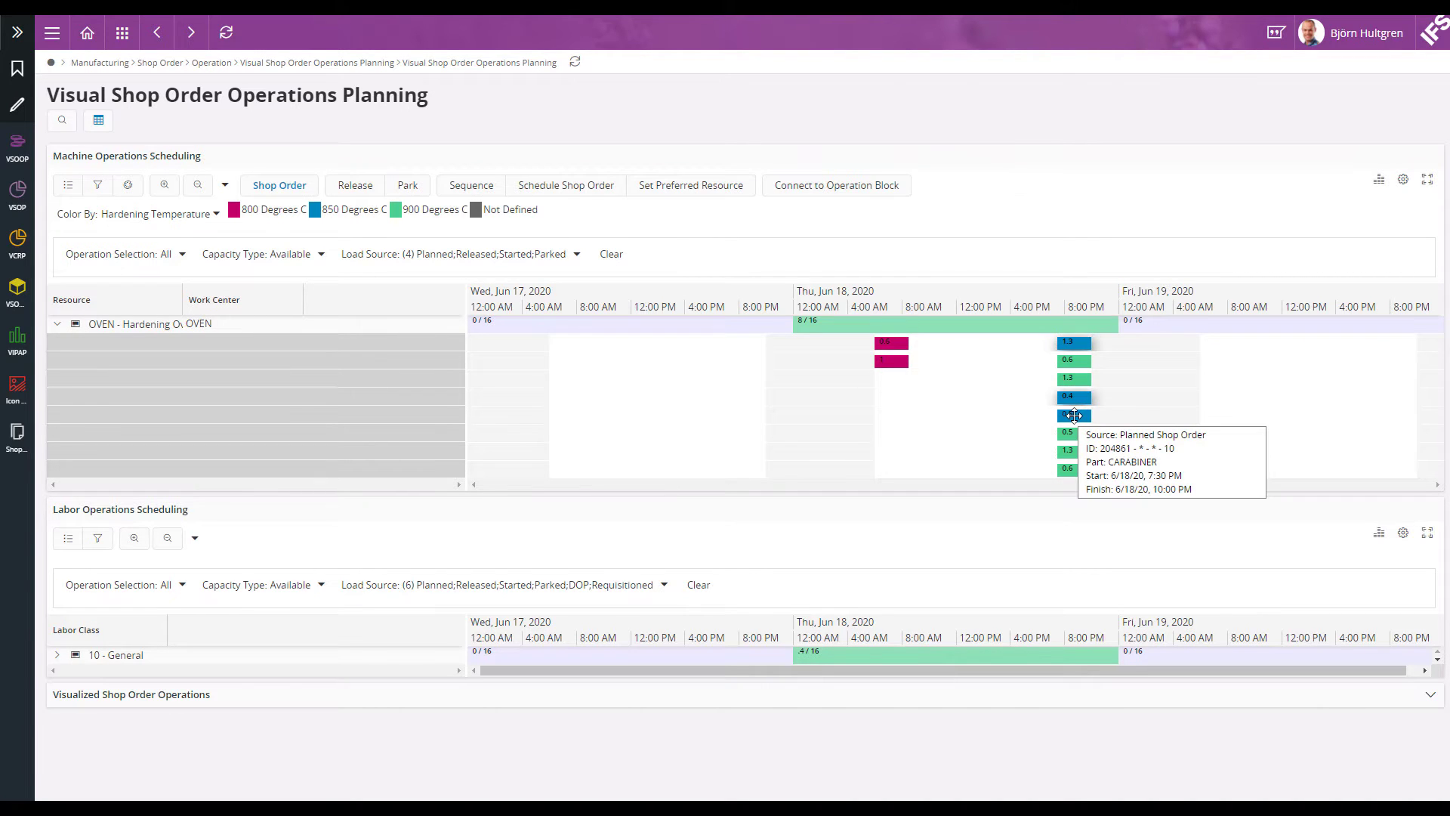
{"action": "left_click", "coordinate": [849, 195]}
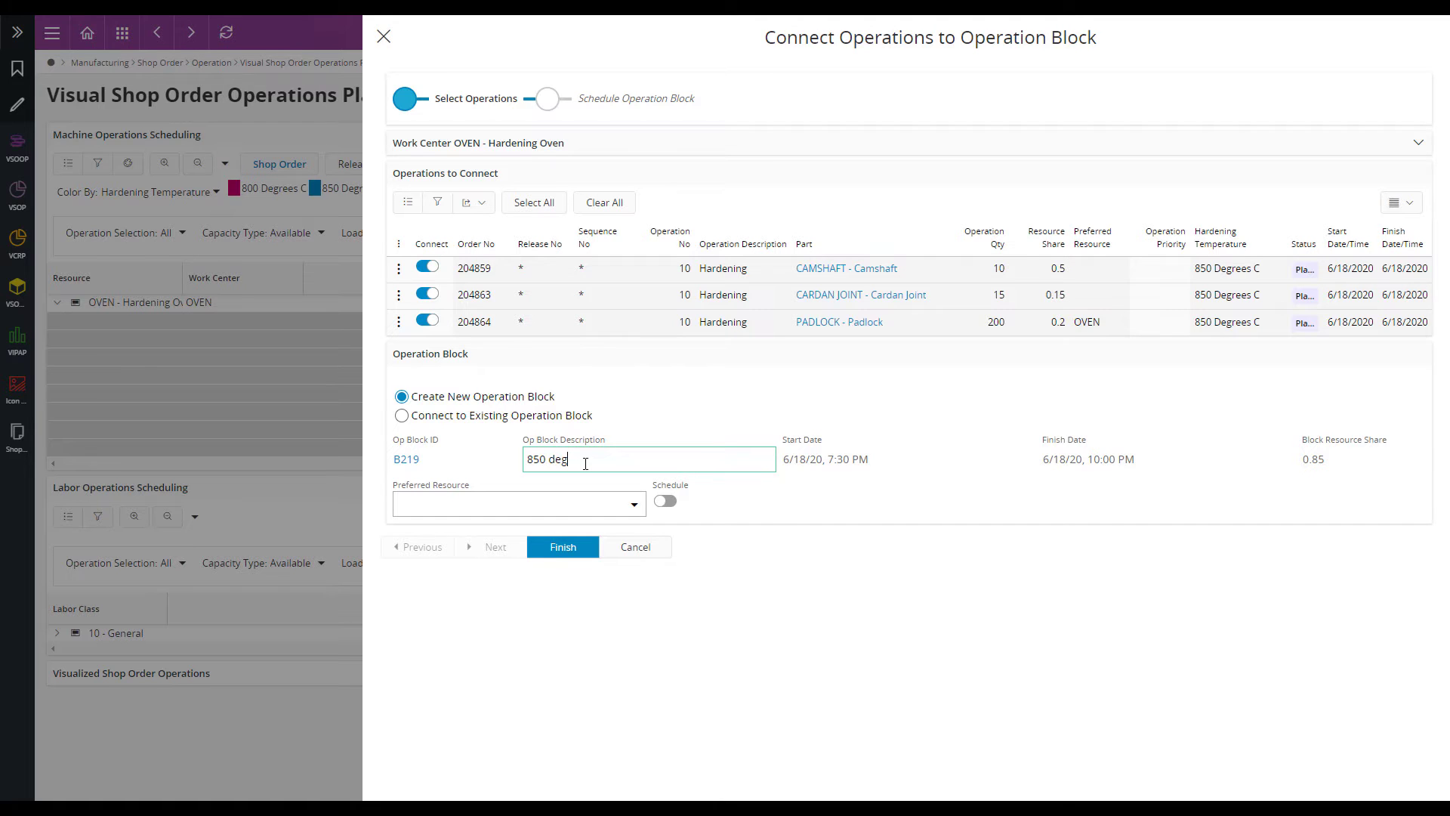
Complete the description '850 degrees' and enable scheduling for block B219.
{"action": "type", "text": "rees"}
{"action": "left_click", "coordinate": [665, 500]}
{"action": "left_click", "coordinate": [493, 549]}
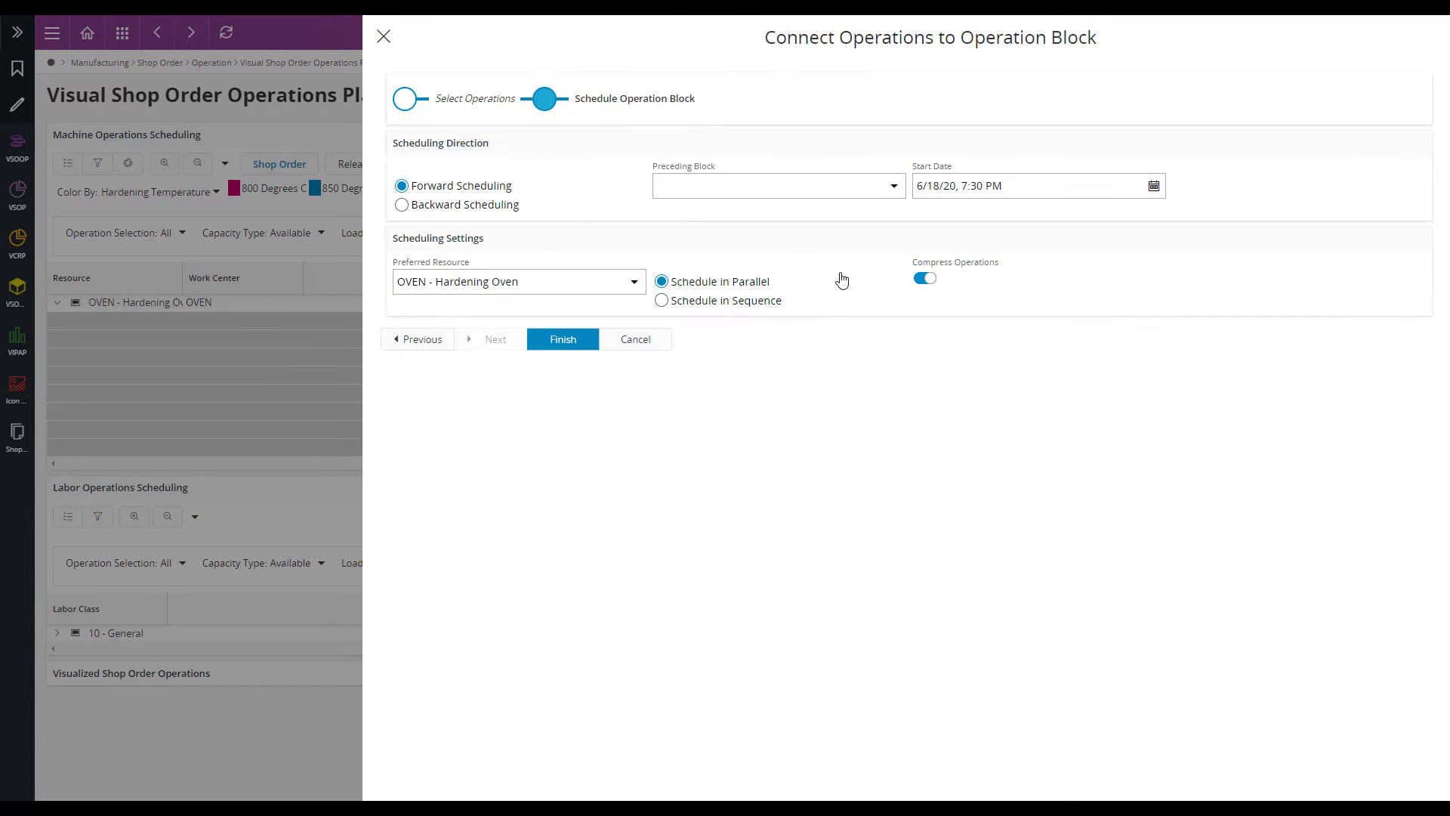
Schedule B219 after B218 on OVEN - Hardening Oven, starting 6/18/20 8:30 AM.
{"action": "left_click", "coordinate": [892, 188]}
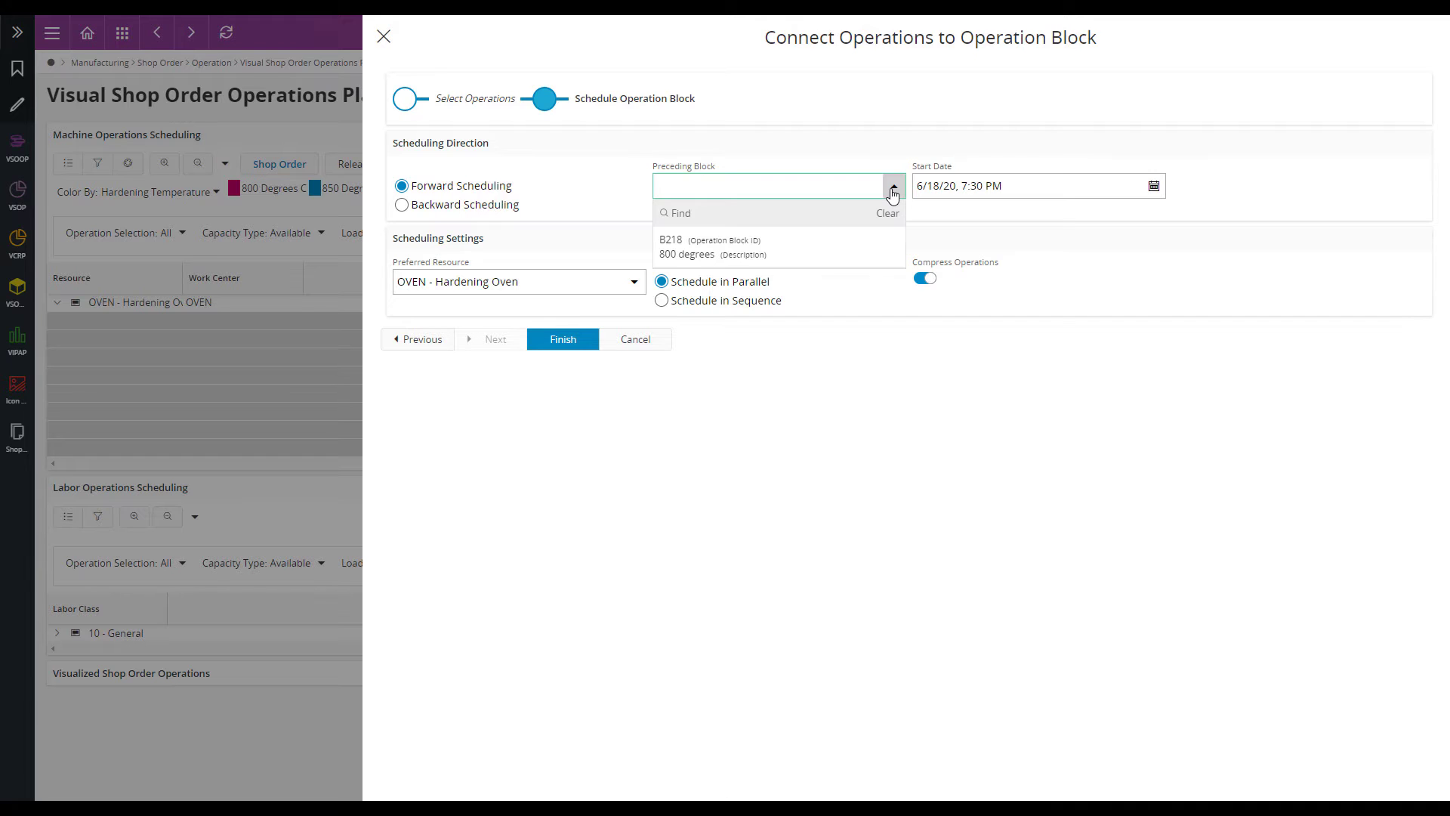
{"action": "left_click", "coordinate": [818, 257]}
{"action": "left_click", "coordinate": [636, 284]}
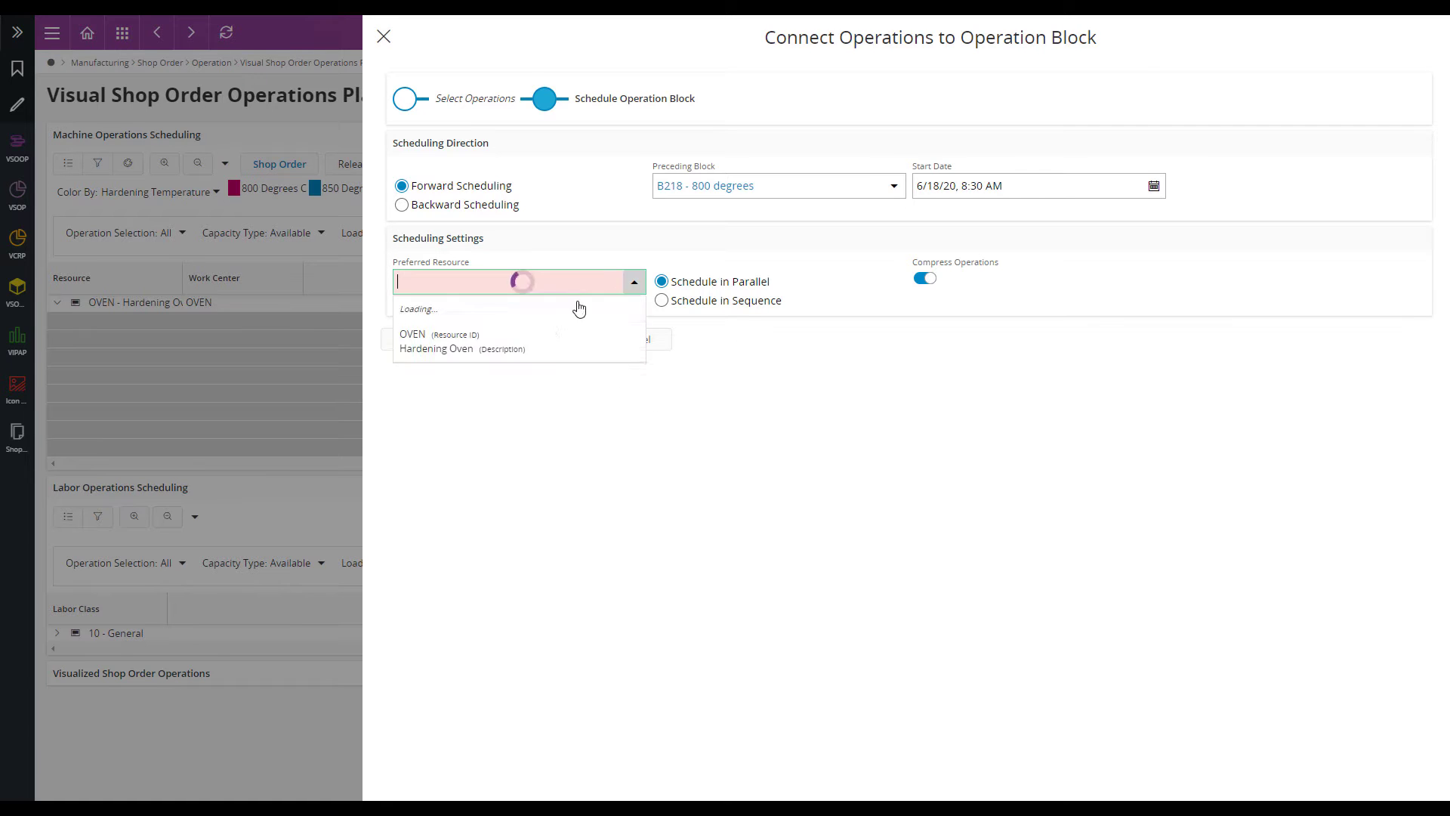
{"action": "left_click", "coordinate": [555, 351]}
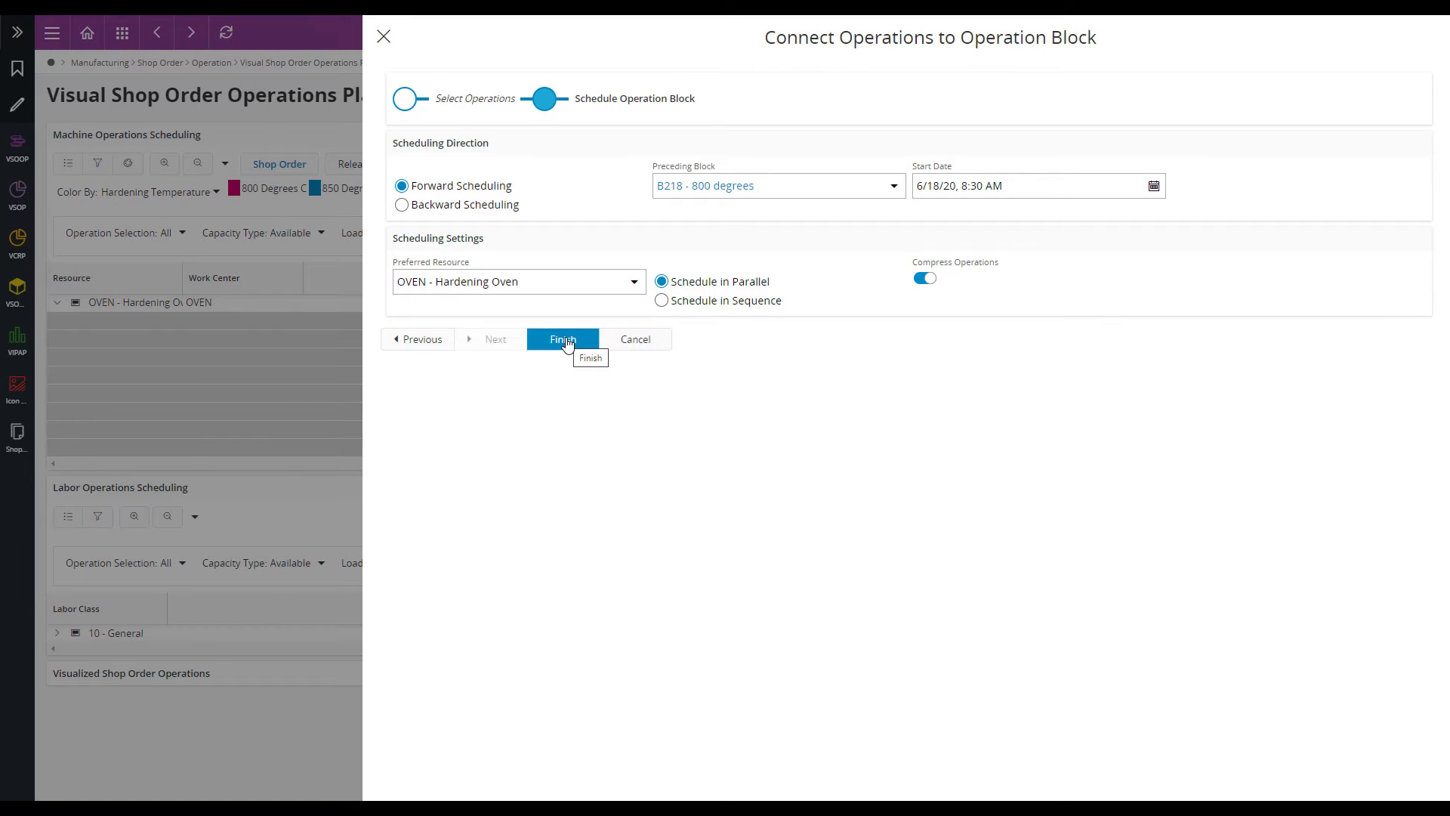
{"action": "left_click", "coordinate": [564, 340]}
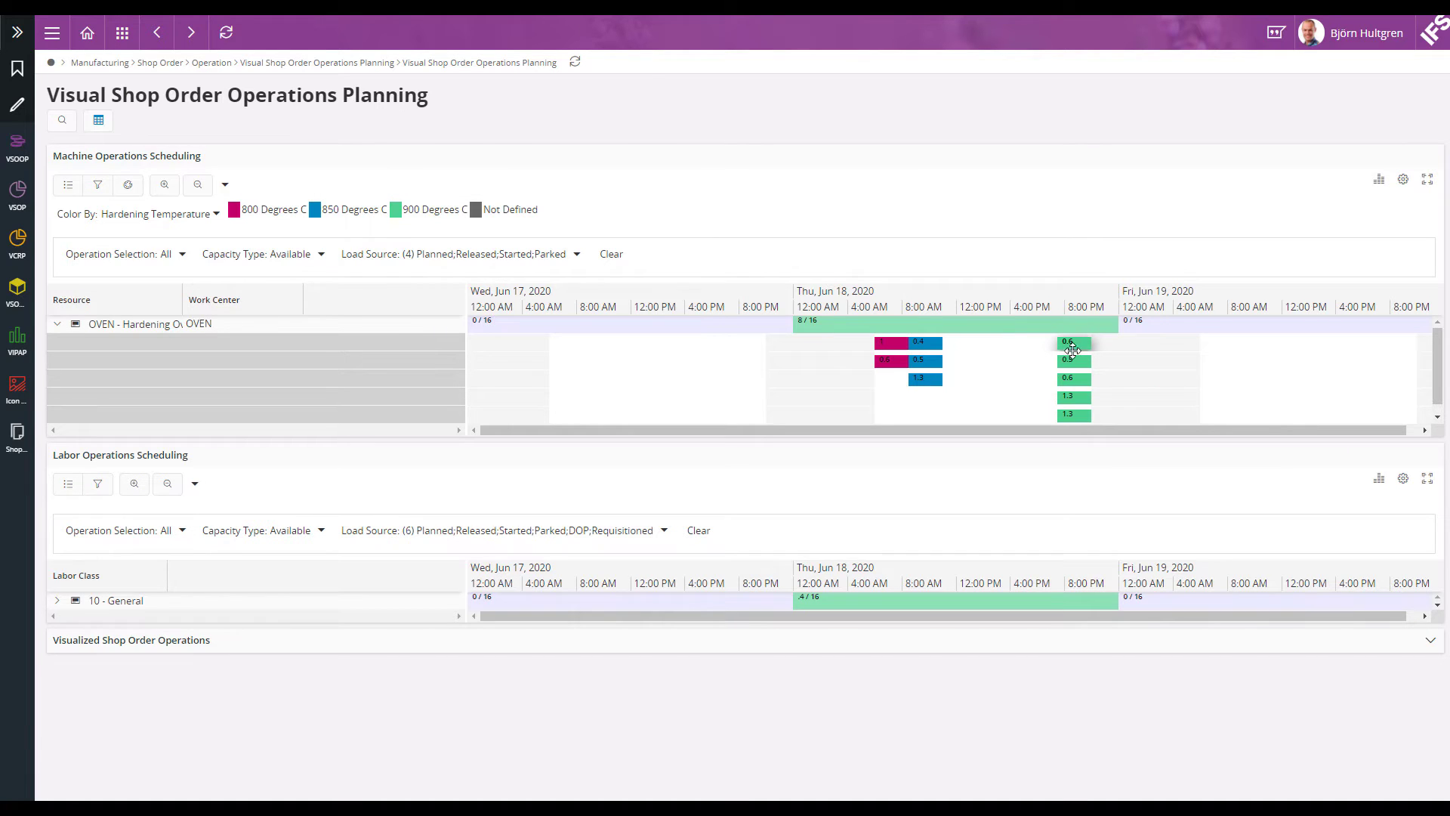
Select the five 900 °C operations and connect them to a new block B220.
{"action": "left_click", "coordinate": [1074, 362]}
{"action": "left_click", "coordinate": [1073, 363]}
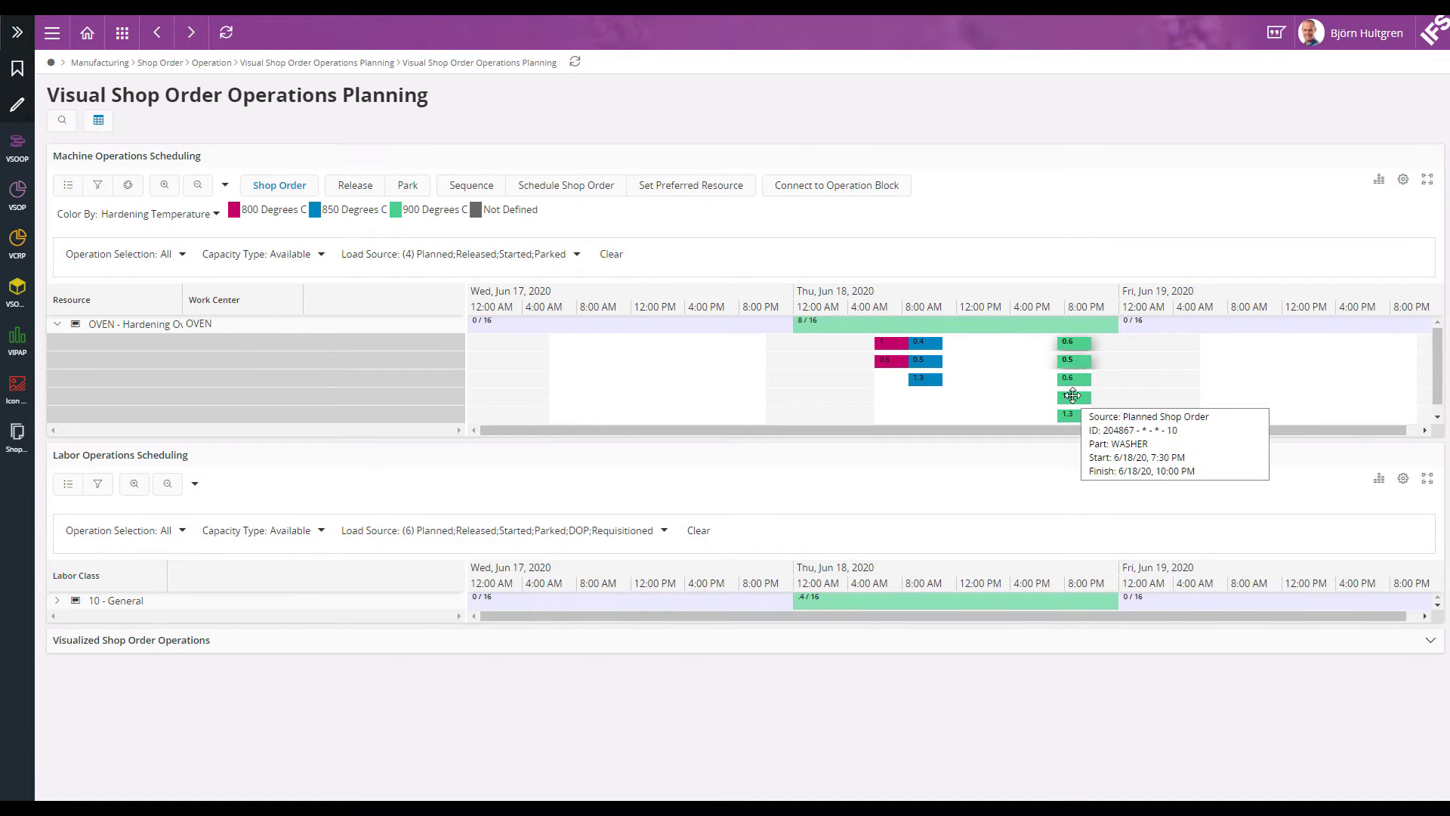
{"action": "left_click", "coordinate": [874, 193]}
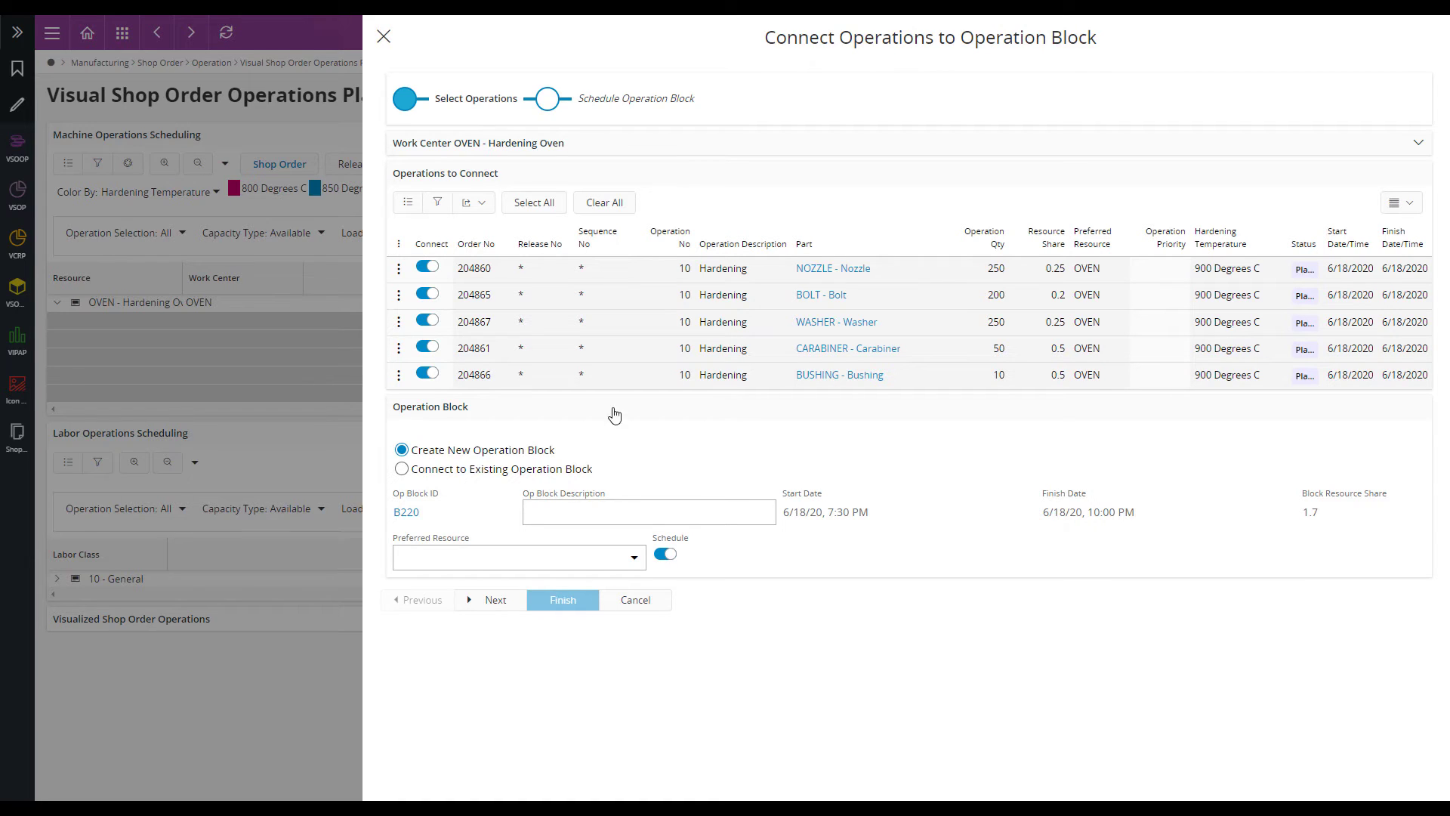
Exclude the BUSHING and CARABINER operations from block B220, keeping WASHER.
{"action": "left_click", "coordinate": [427, 373]}
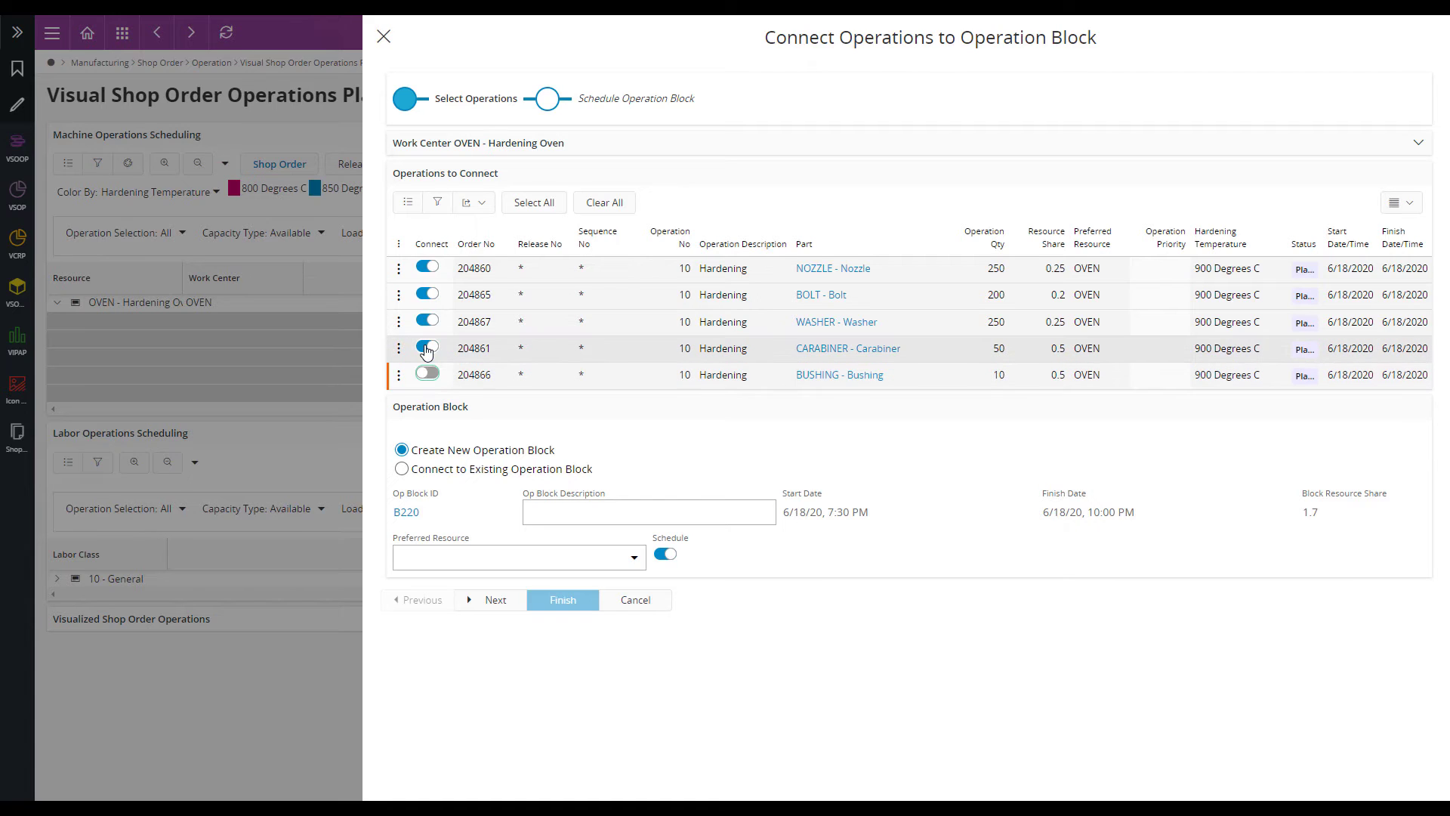
{"action": "left_click", "coordinate": [427, 349]}
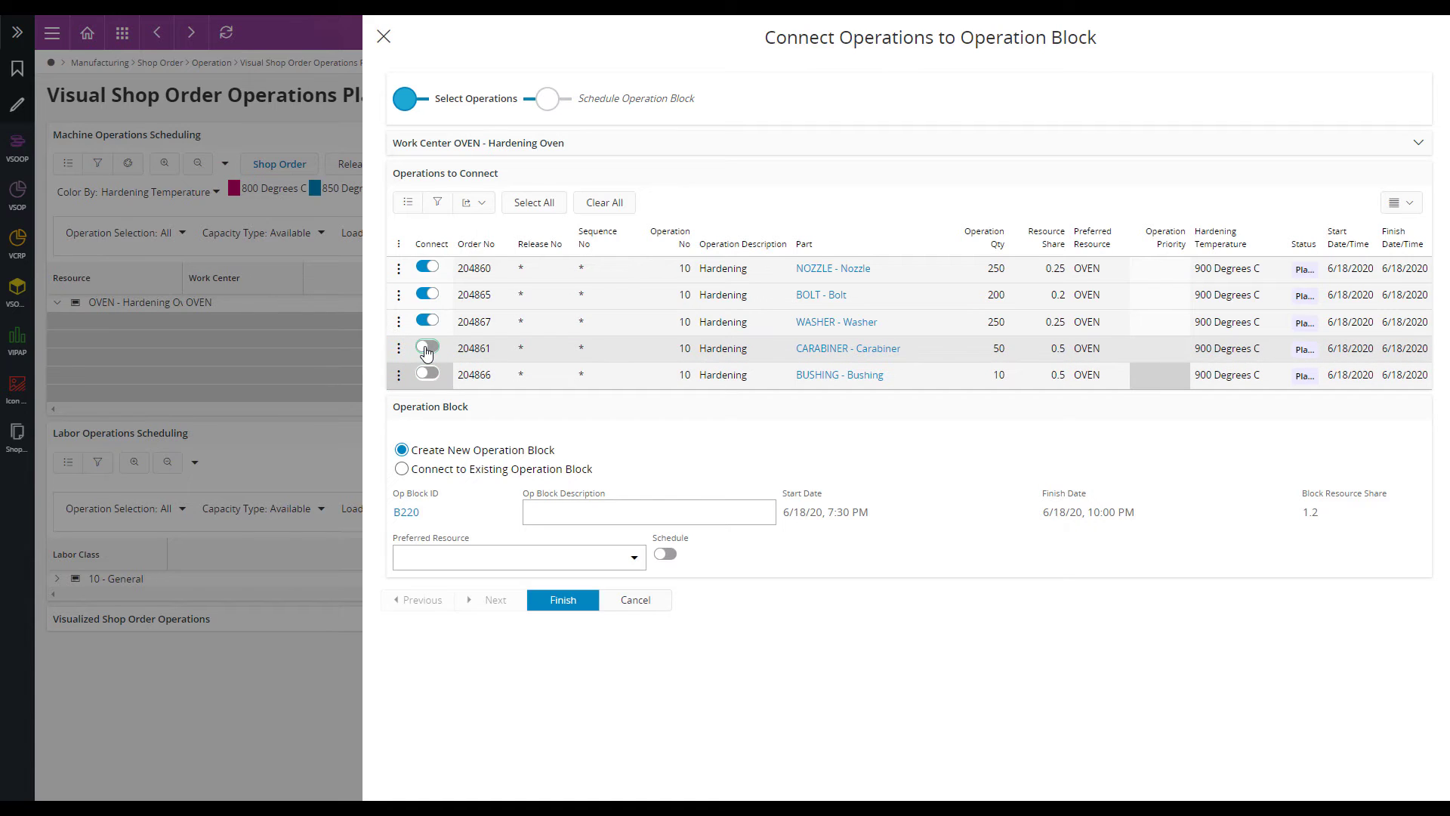
{"action": "left_click", "coordinate": [427, 320]}
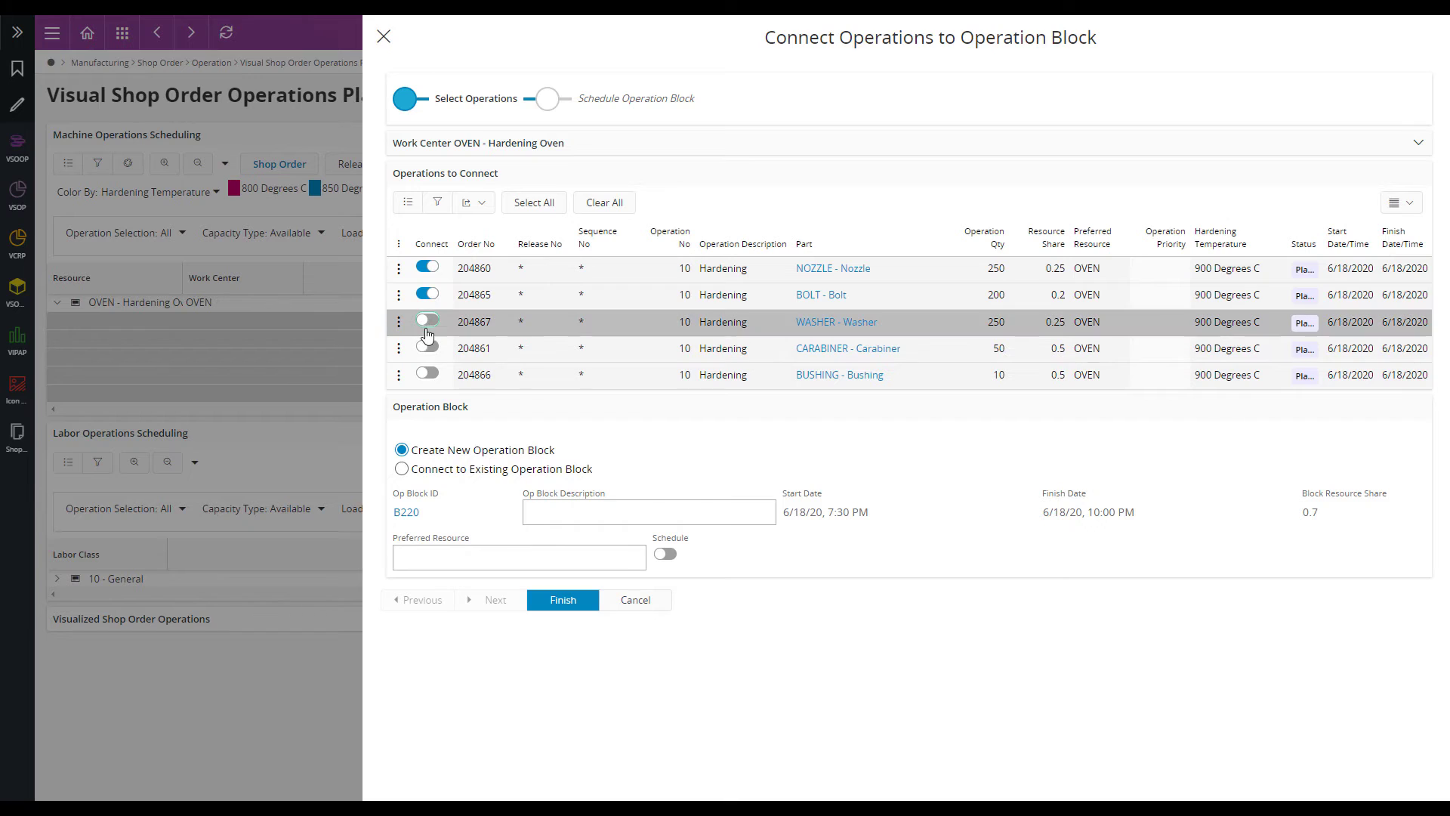
{"action": "left_click", "coordinate": [427, 322]}
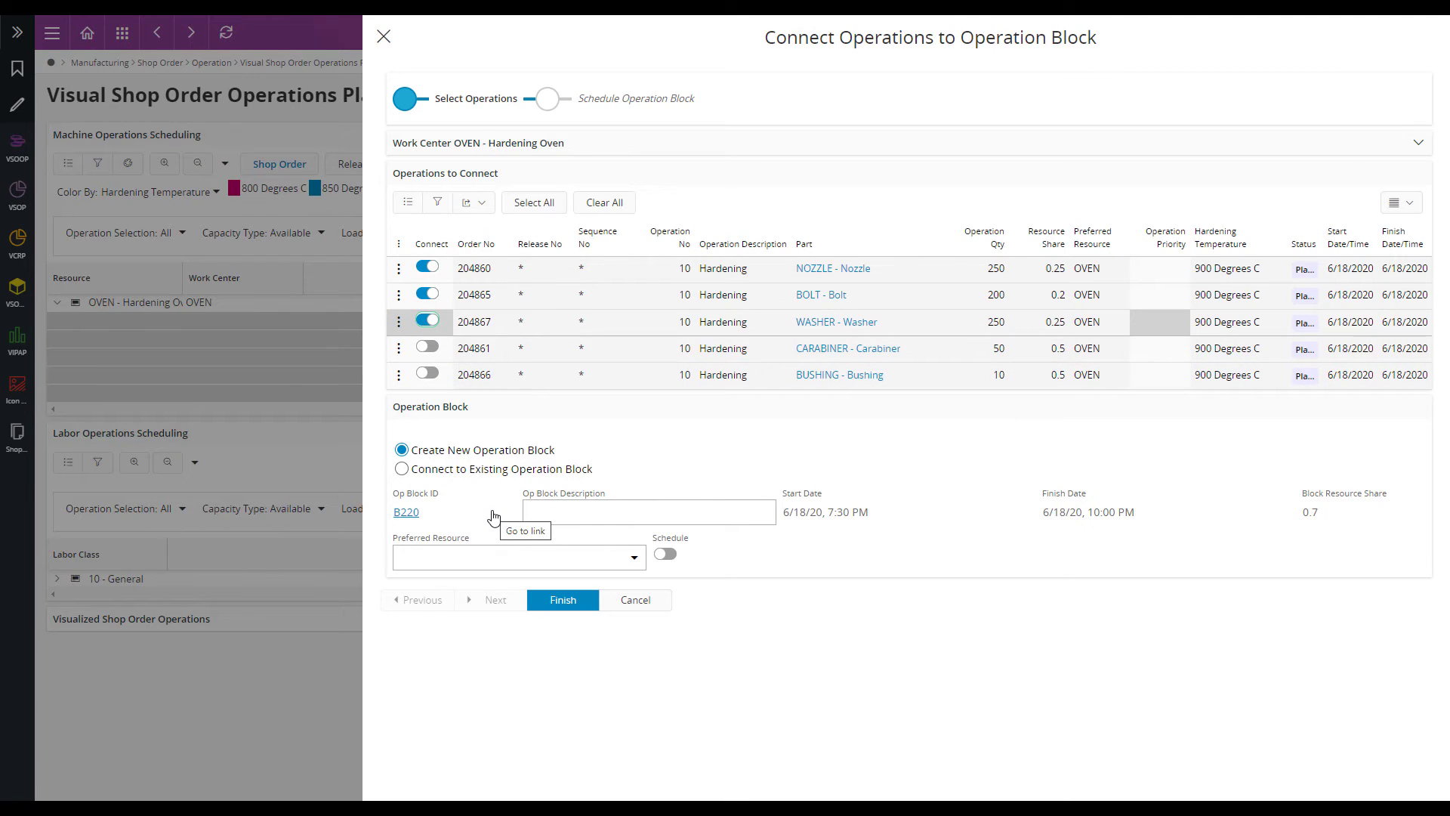
Enter the B220 block description and enable scheduling for it.
{"action": "left_click", "coordinate": [592, 512]}
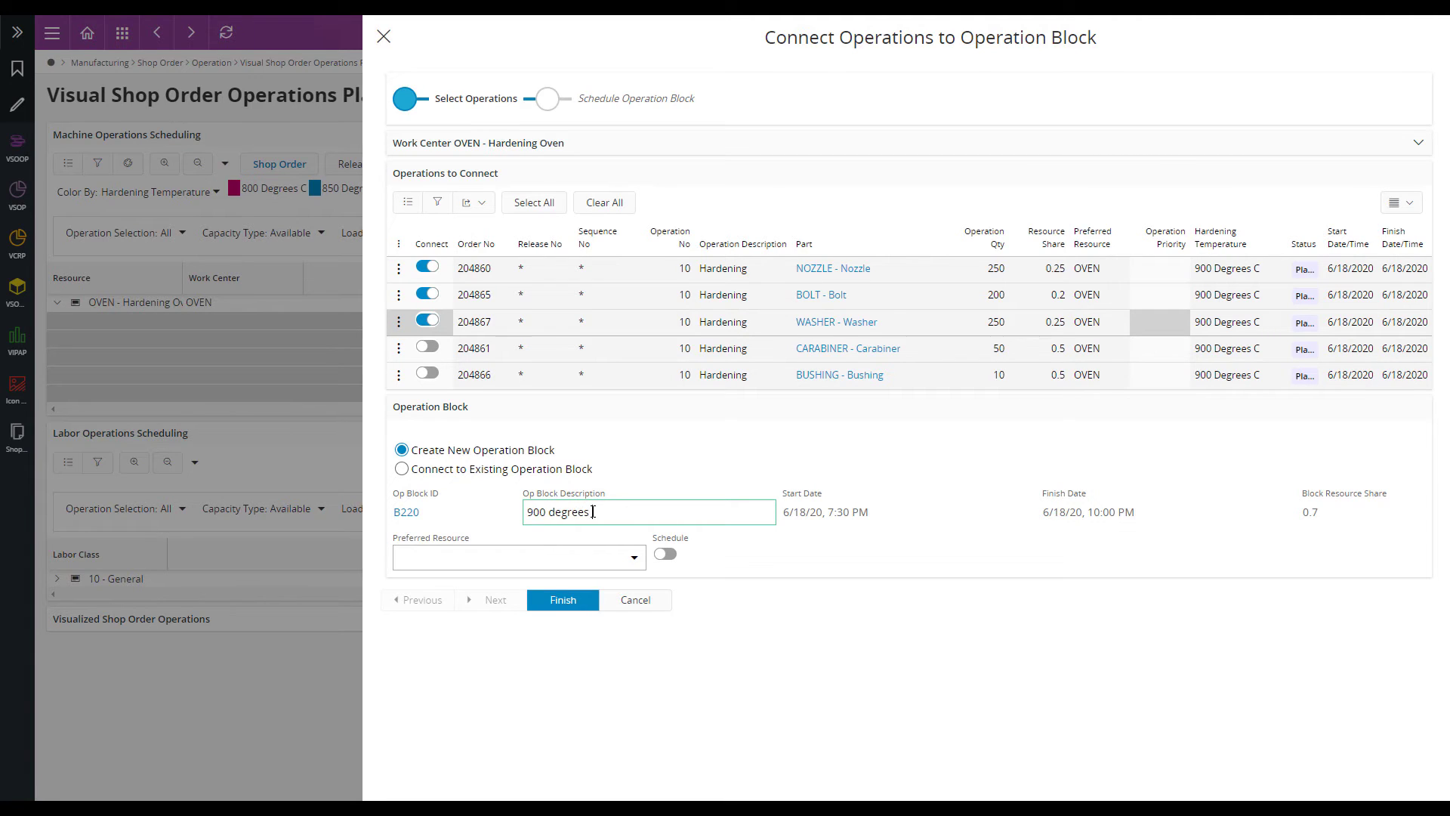
{"action": "left_click", "coordinate": [679, 560]}
{"action": "left_click", "coordinate": [674, 557]}
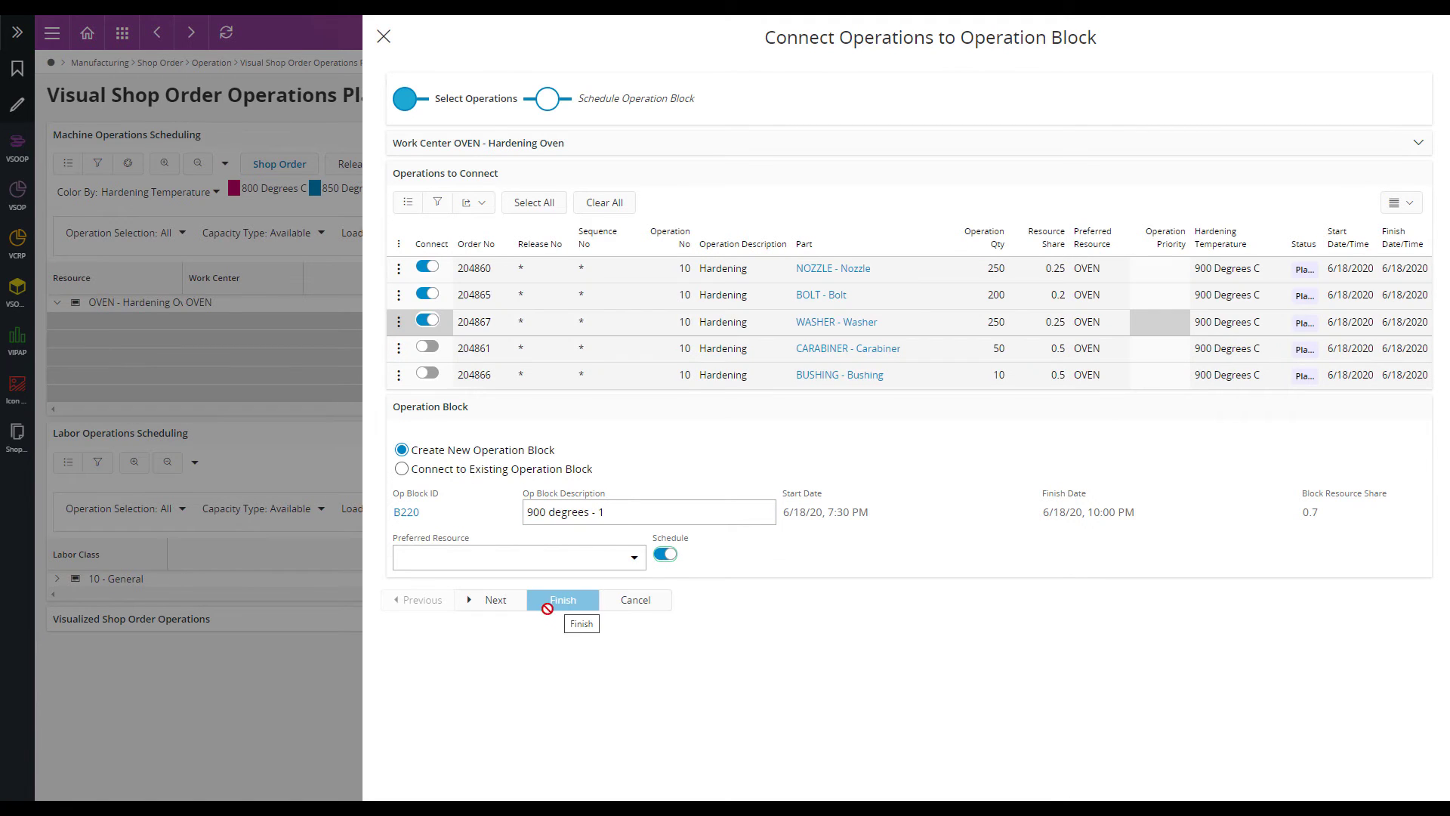
{"action": "left_click", "coordinate": [503, 601]}
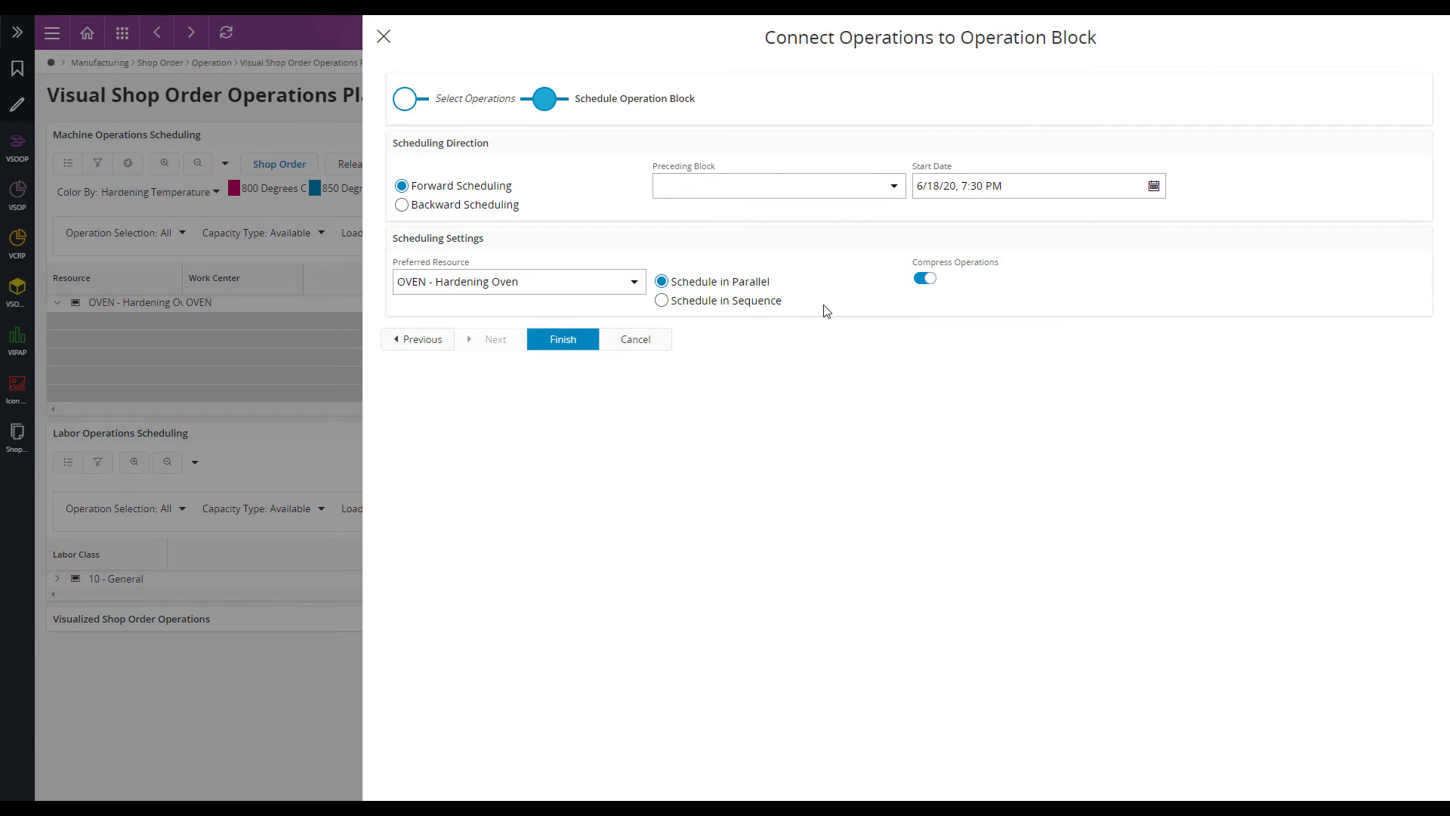
Schedule B220 after B219 on OVEN - Hardening Oven and create the block.
{"action": "left_click", "coordinate": [894, 186]}
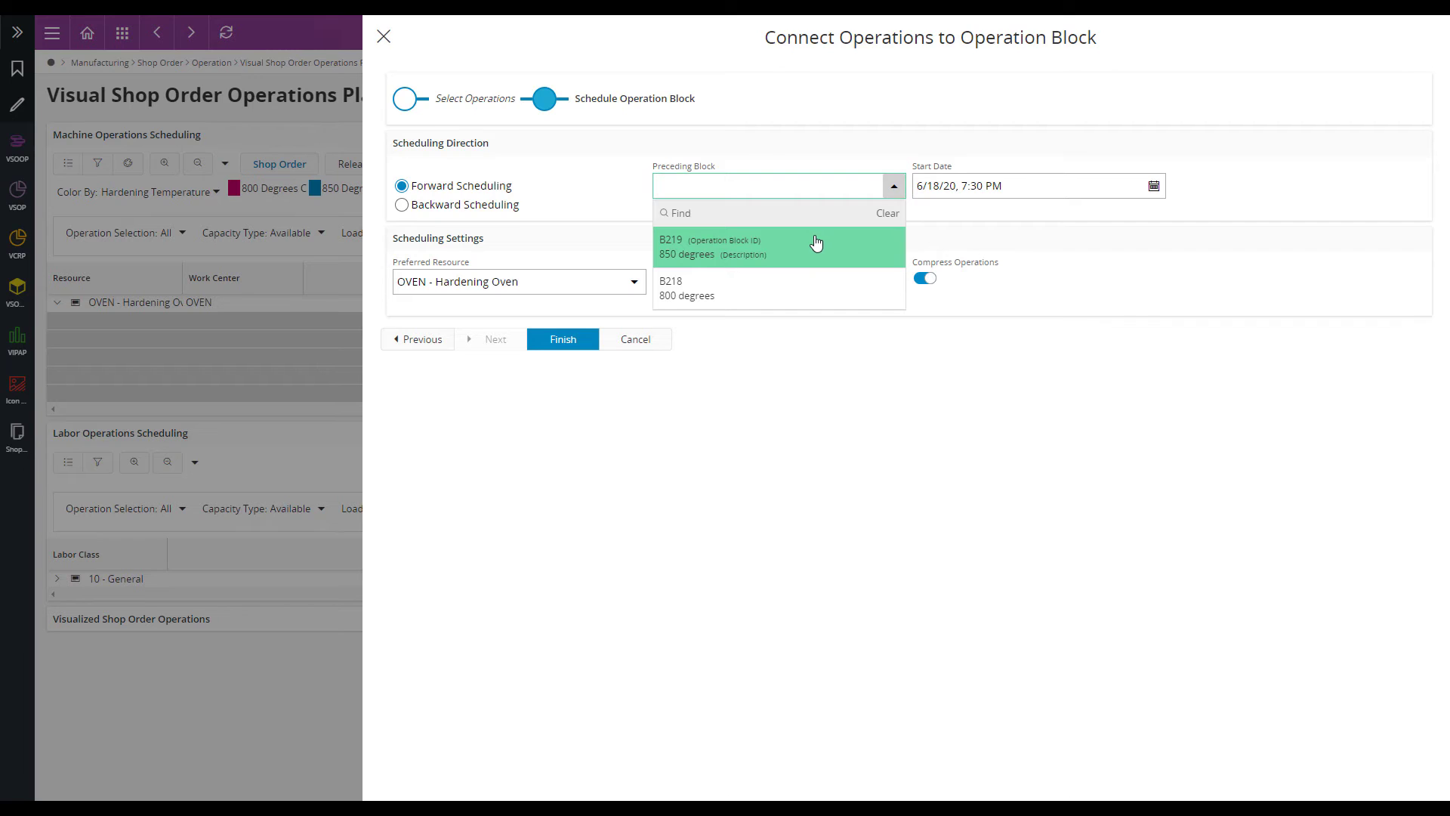
{"action": "left_click", "coordinate": [815, 242]}
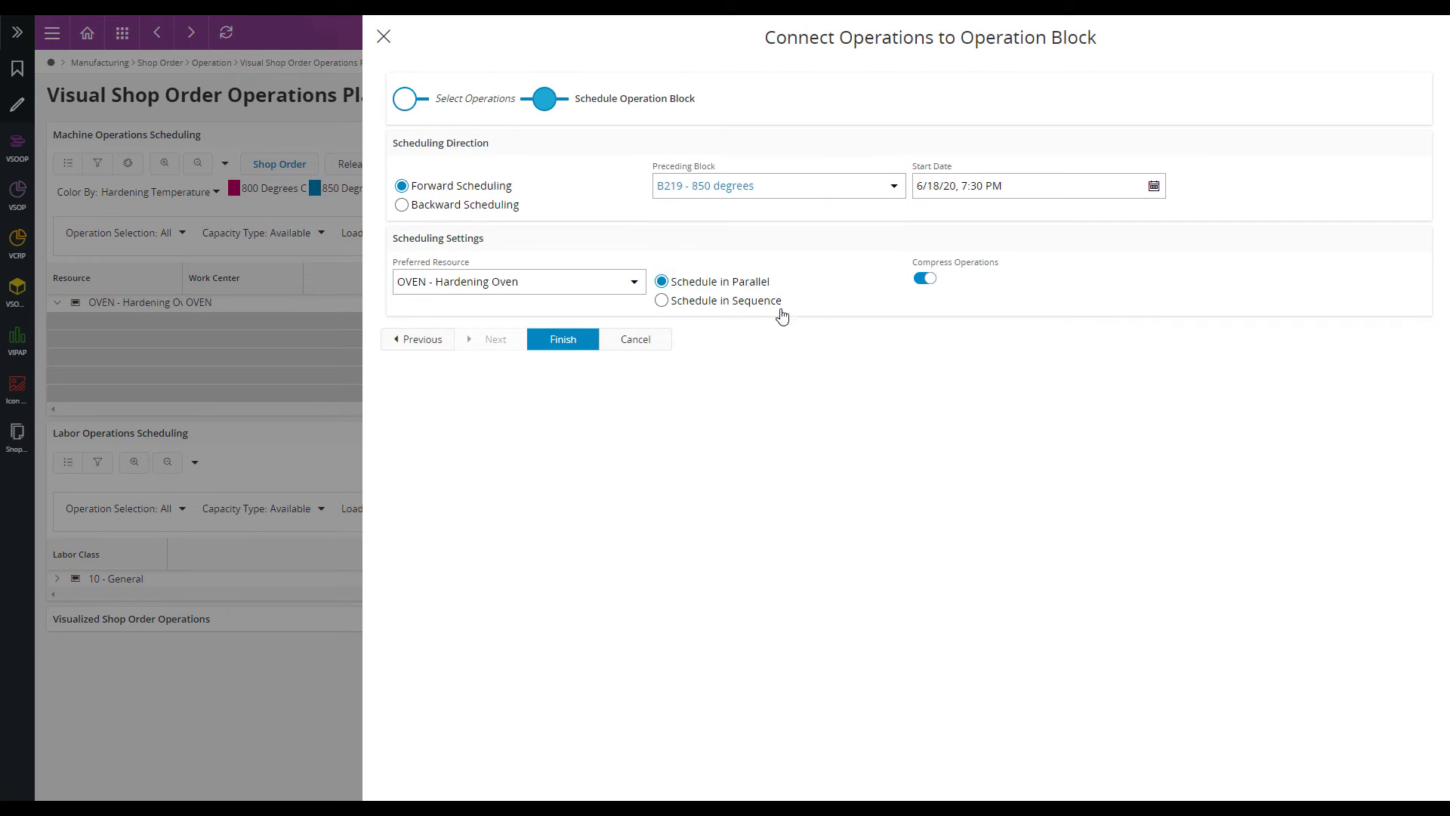
{"action": "left_click", "coordinate": [635, 293]}
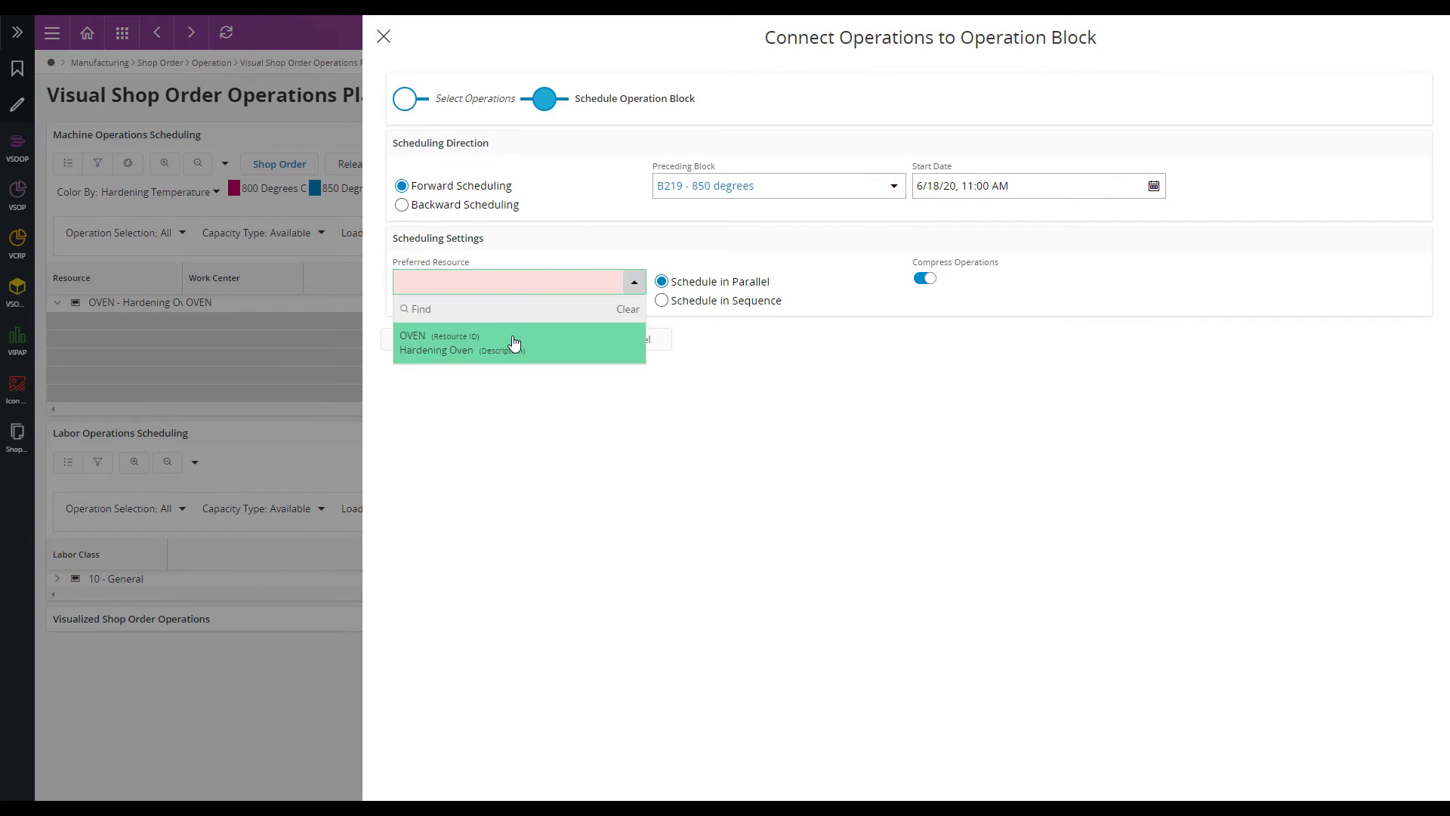
{"action": "left_click", "coordinate": [512, 343]}
{"action": "left_click", "coordinate": [562, 345]}
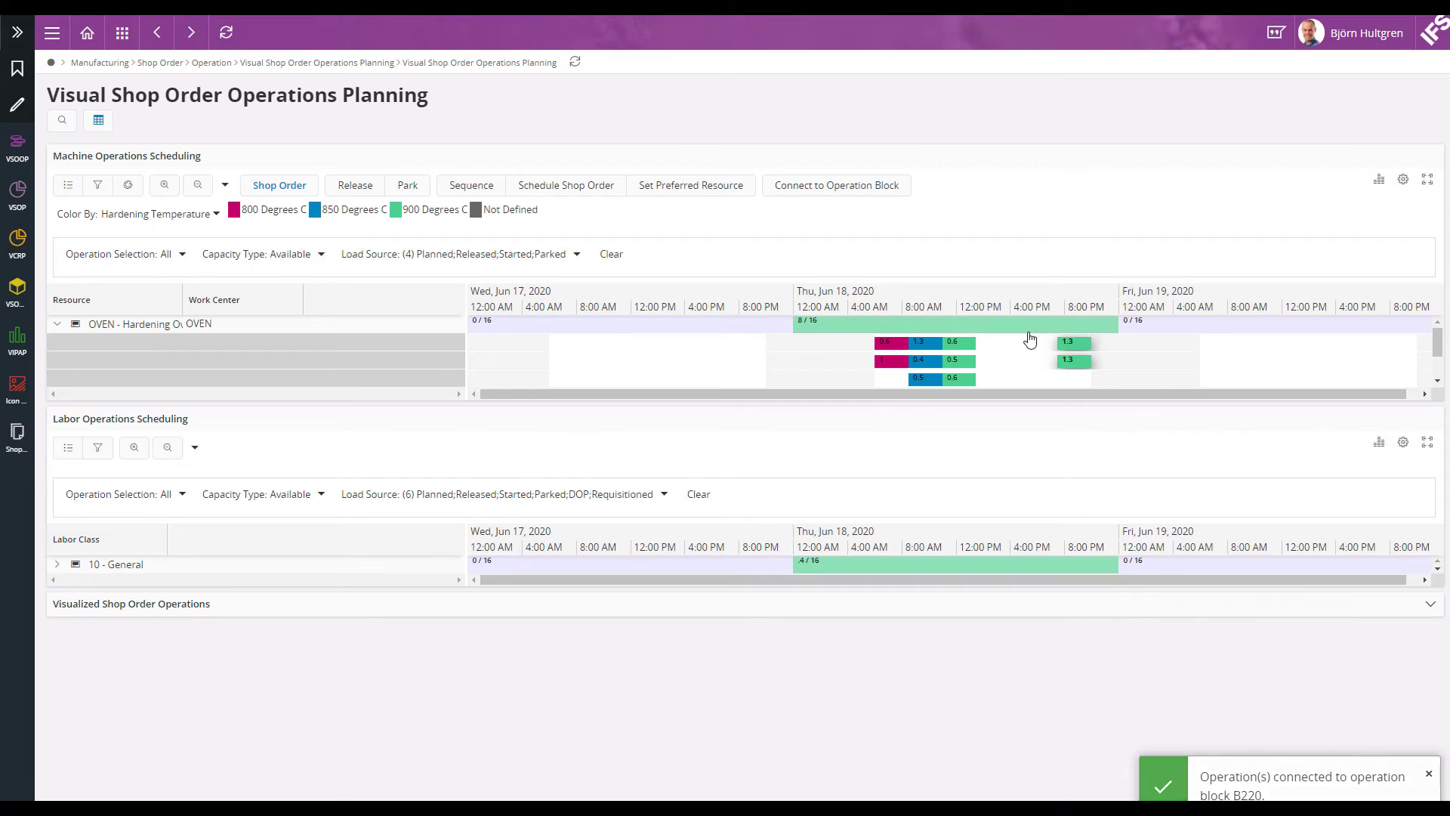
Connect the remaining bushing and carabiner 900 °C operations to new block B221.
{"action": "left_click", "coordinate": [1073, 355]}
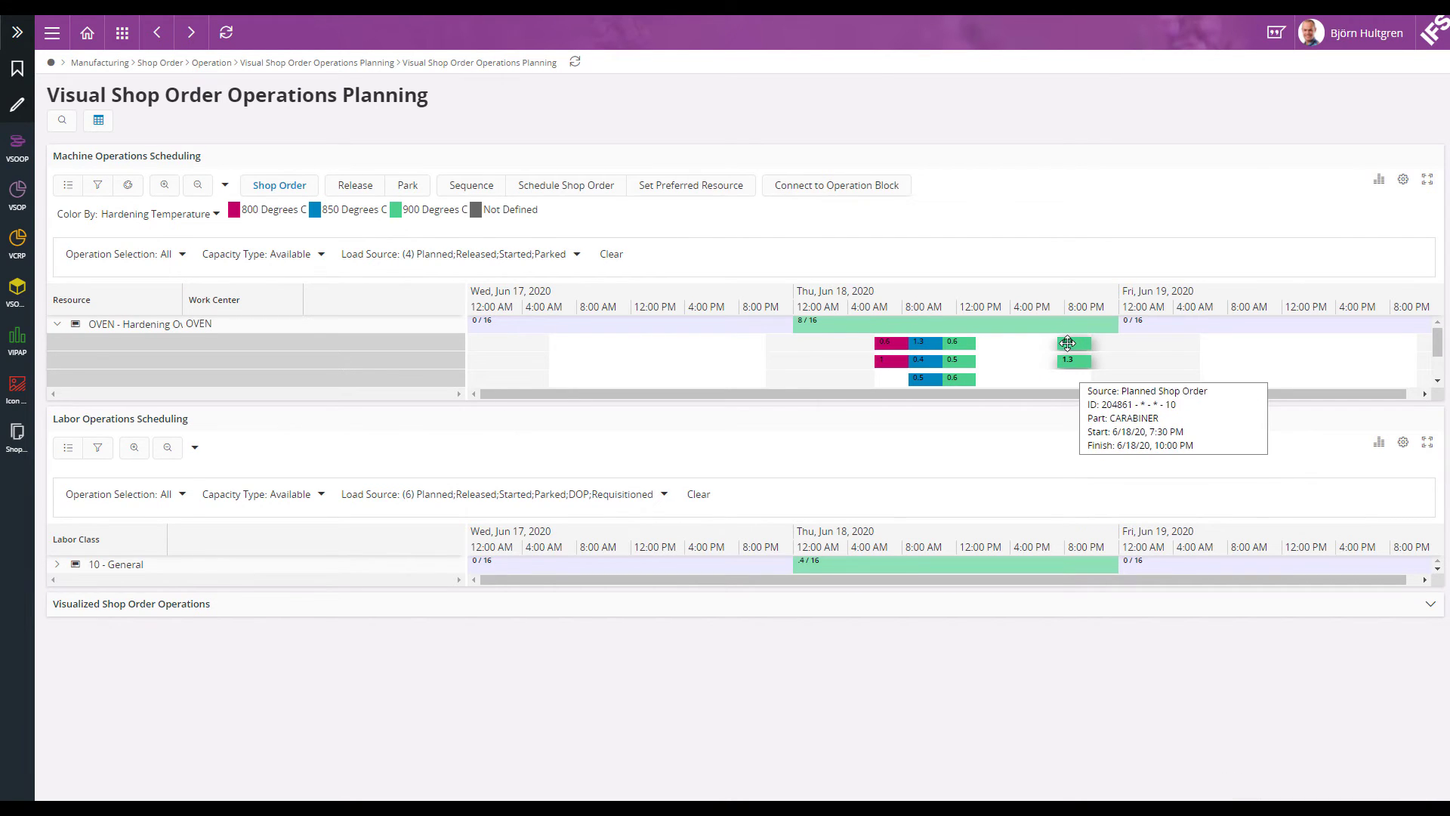
{"action": "left_click", "coordinate": [885, 189]}
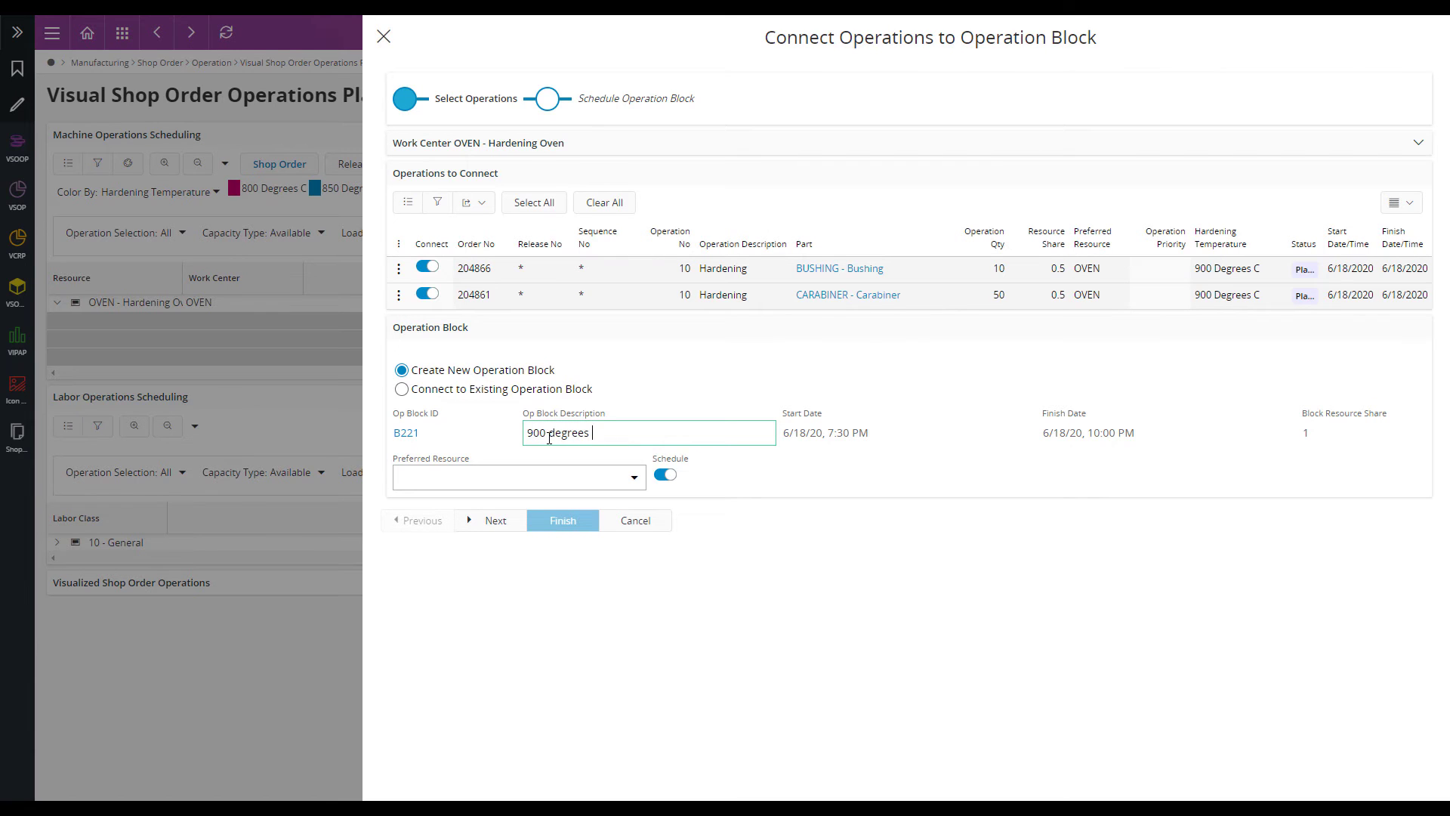
{"action": "left_click", "coordinate": [499, 522]}
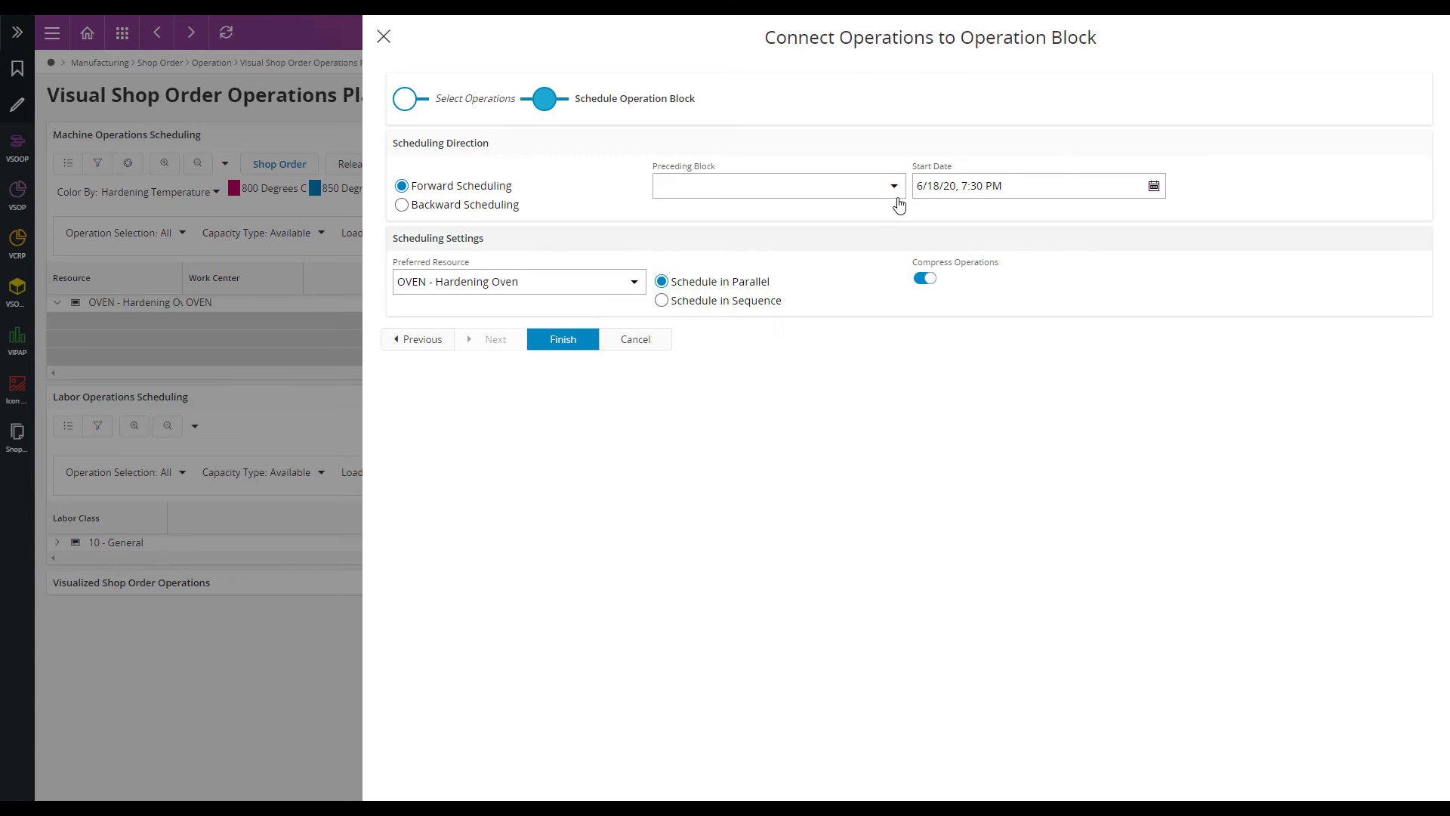
Schedule B221 after B220 on the Hardening Oven, starting 6/18/20 1:30 PM.
{"action": "left_click", "coordinate": [897, 193]}
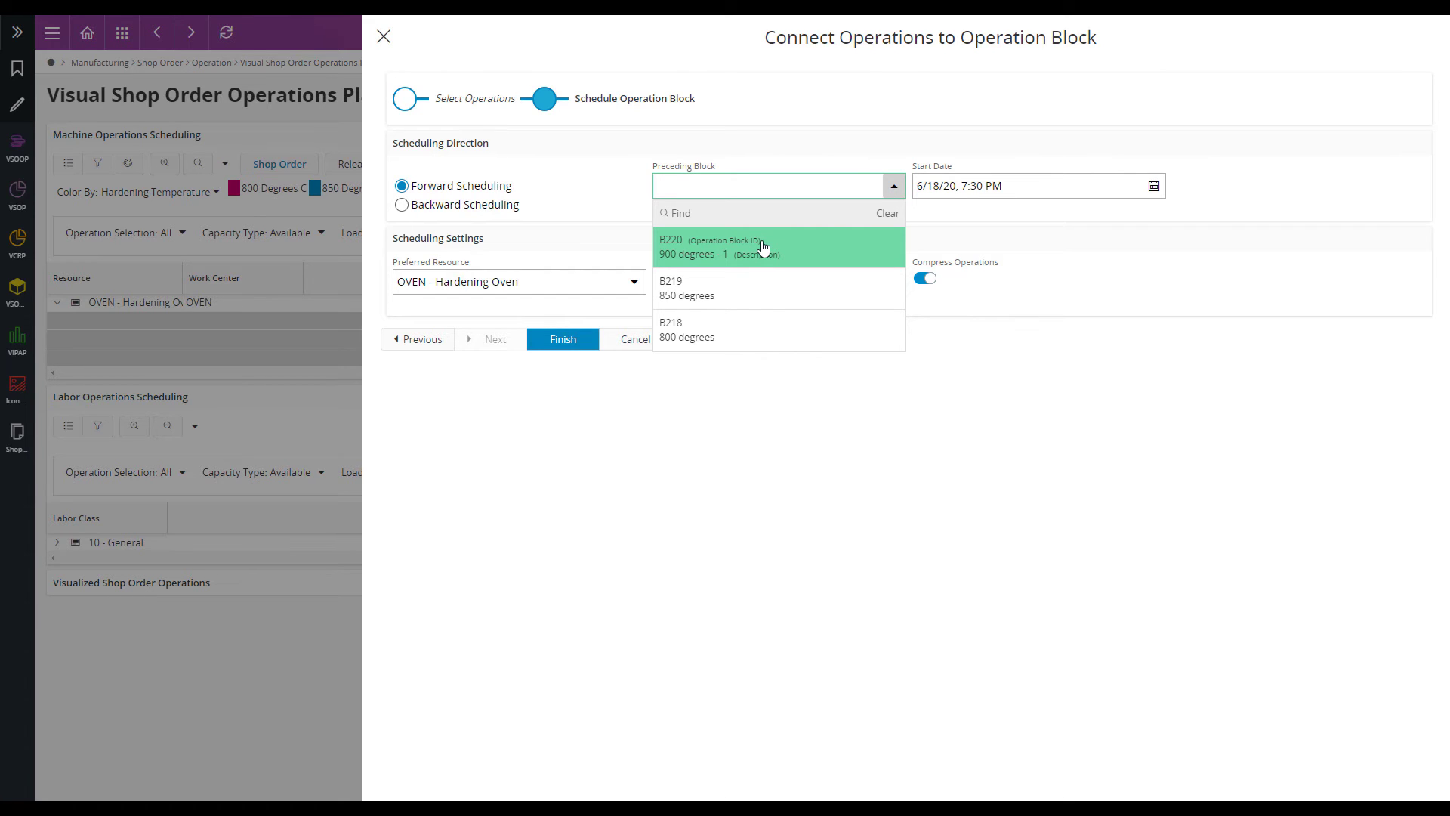
{"action": "left_click", "coordinate": [763, 248]}
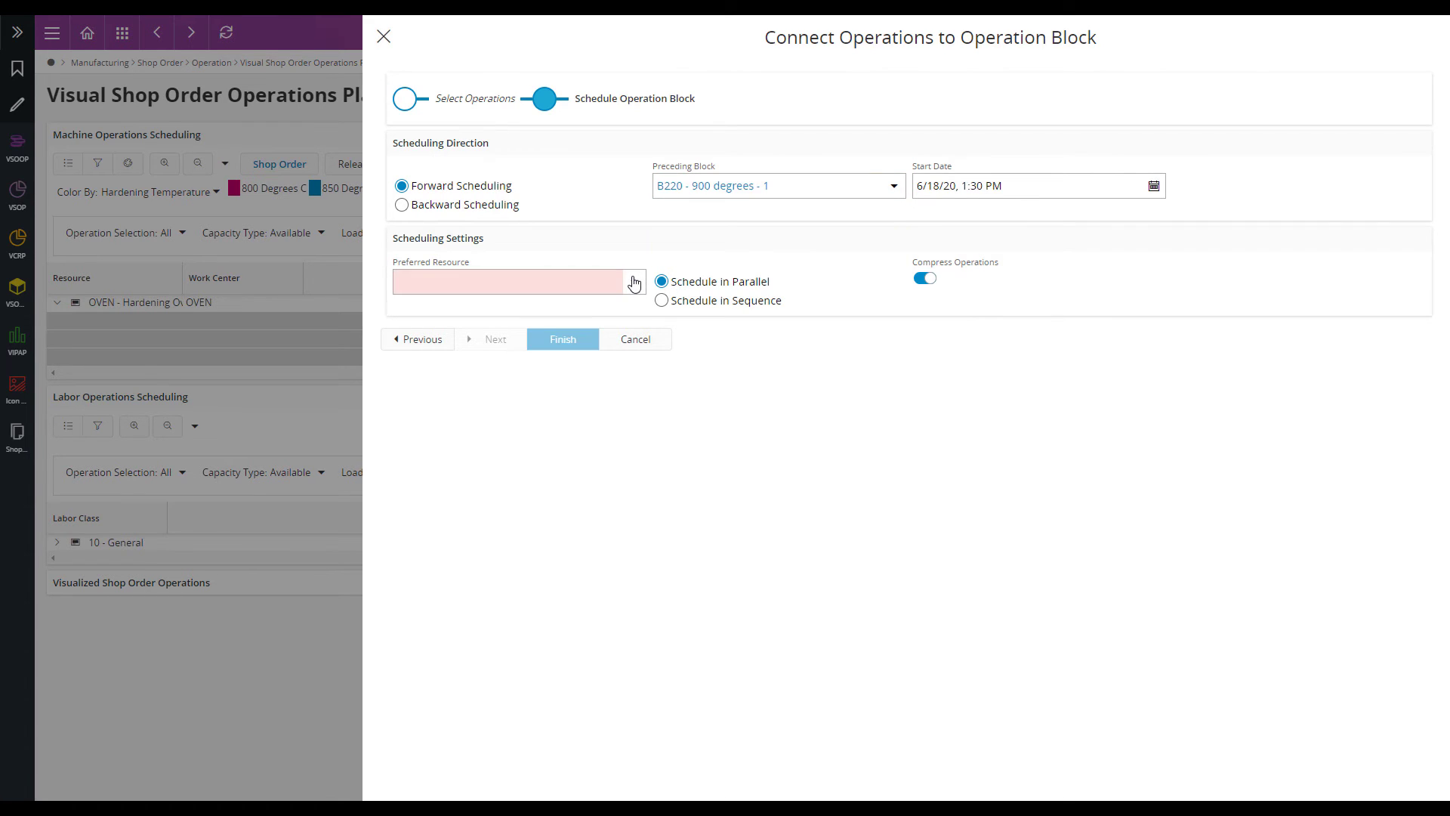
{"action": "left_click", "coordinate": [633, 283]}
{"action": "left_click", "coordinate": [522, 354]}
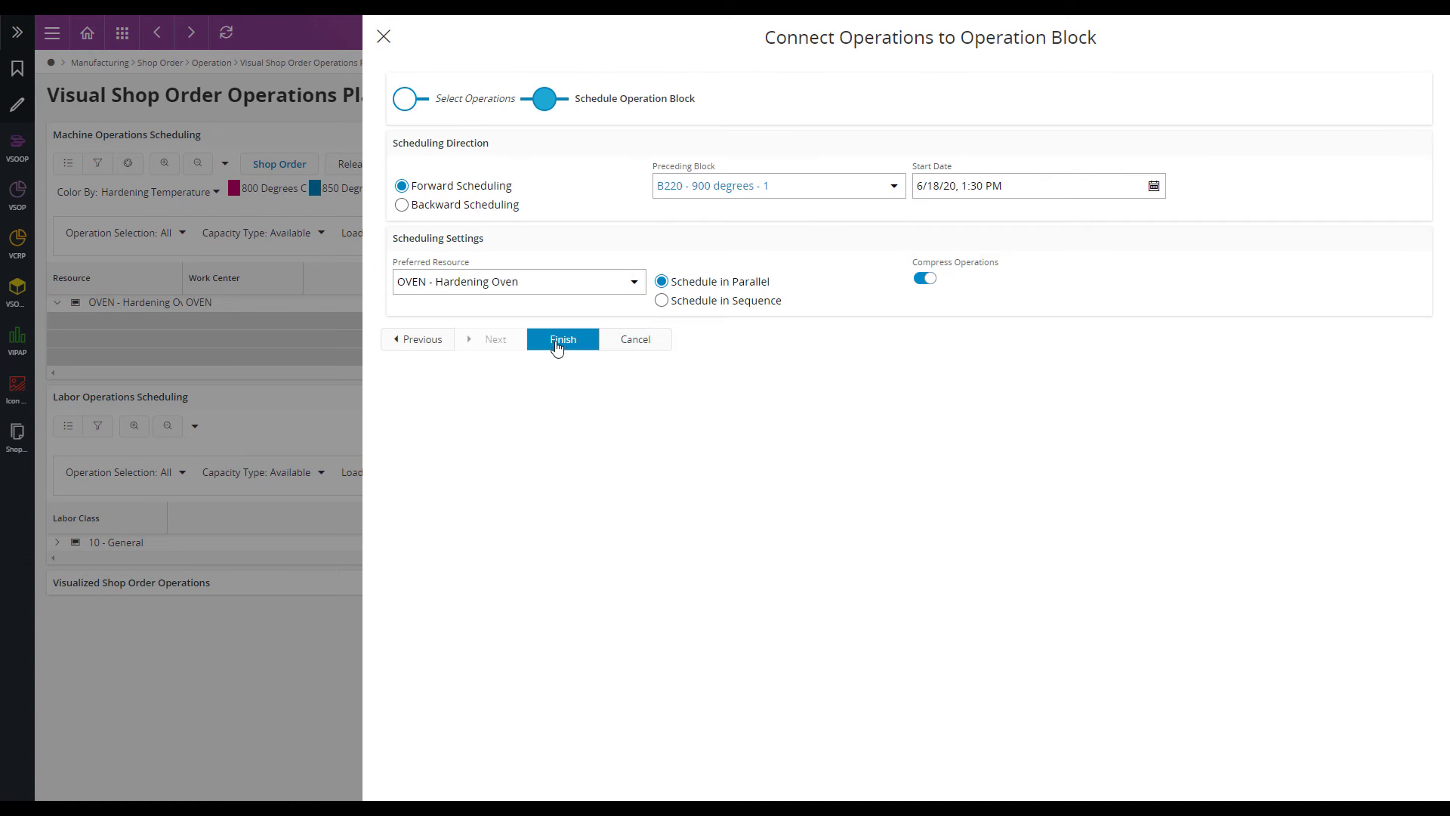
{"action": "left_click", "coordinate": [557, 346]}
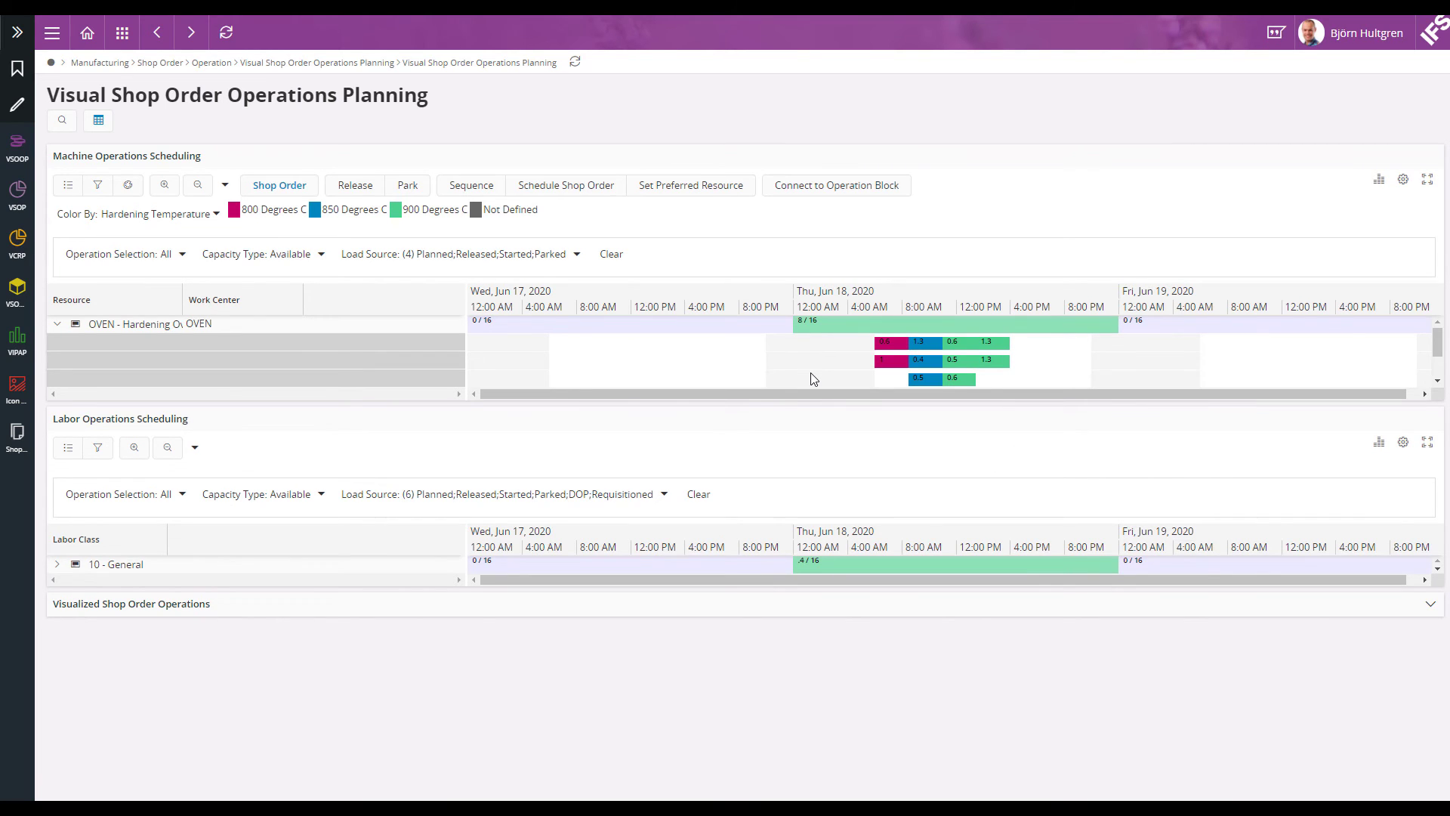
Set Color By to Operation Block in Machine Operations Scheduling.
{"action": "left_click", "coordinate": [184, 217]}
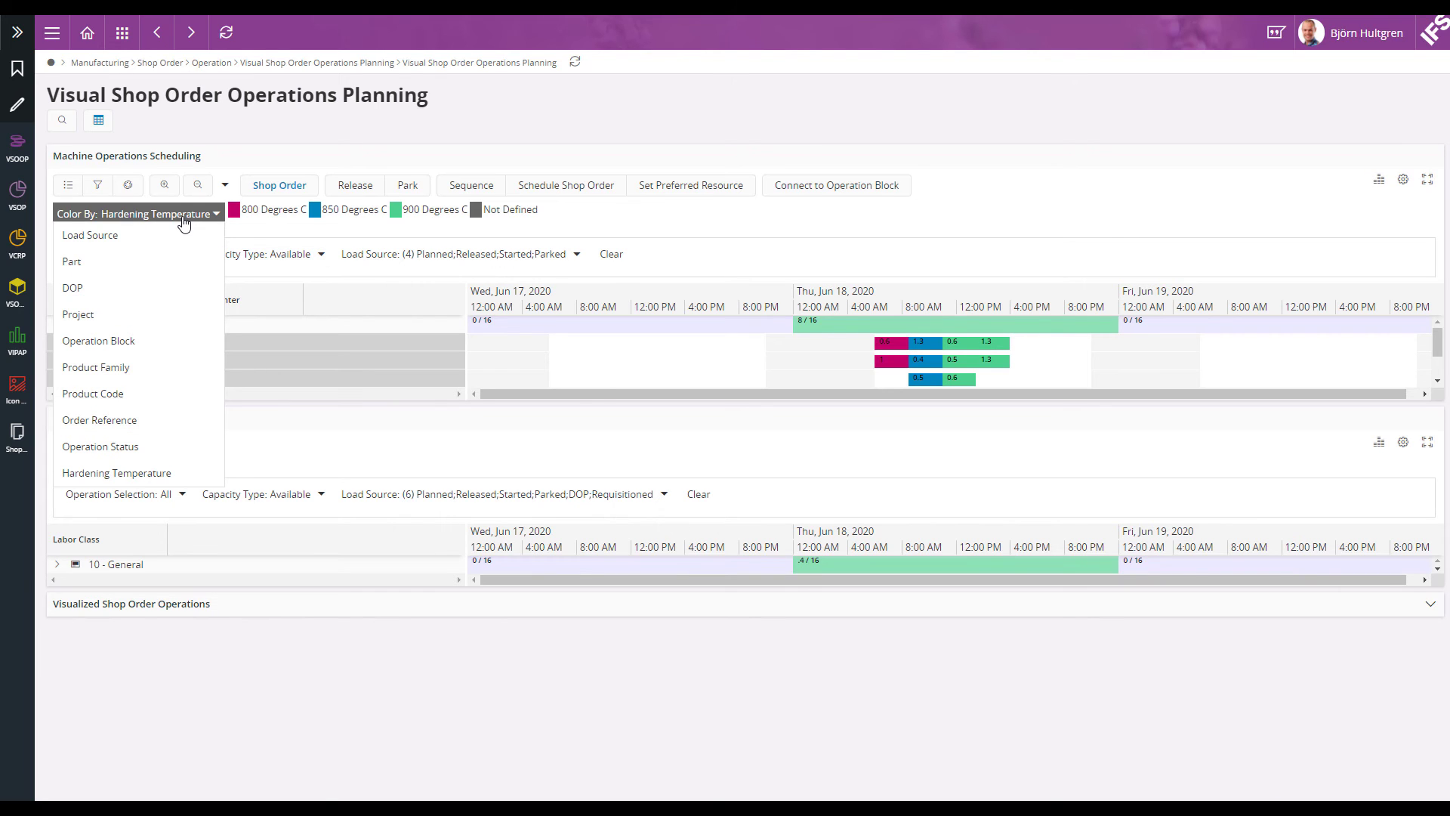
{"action": "left_click", "coordinate": [166, 341]}
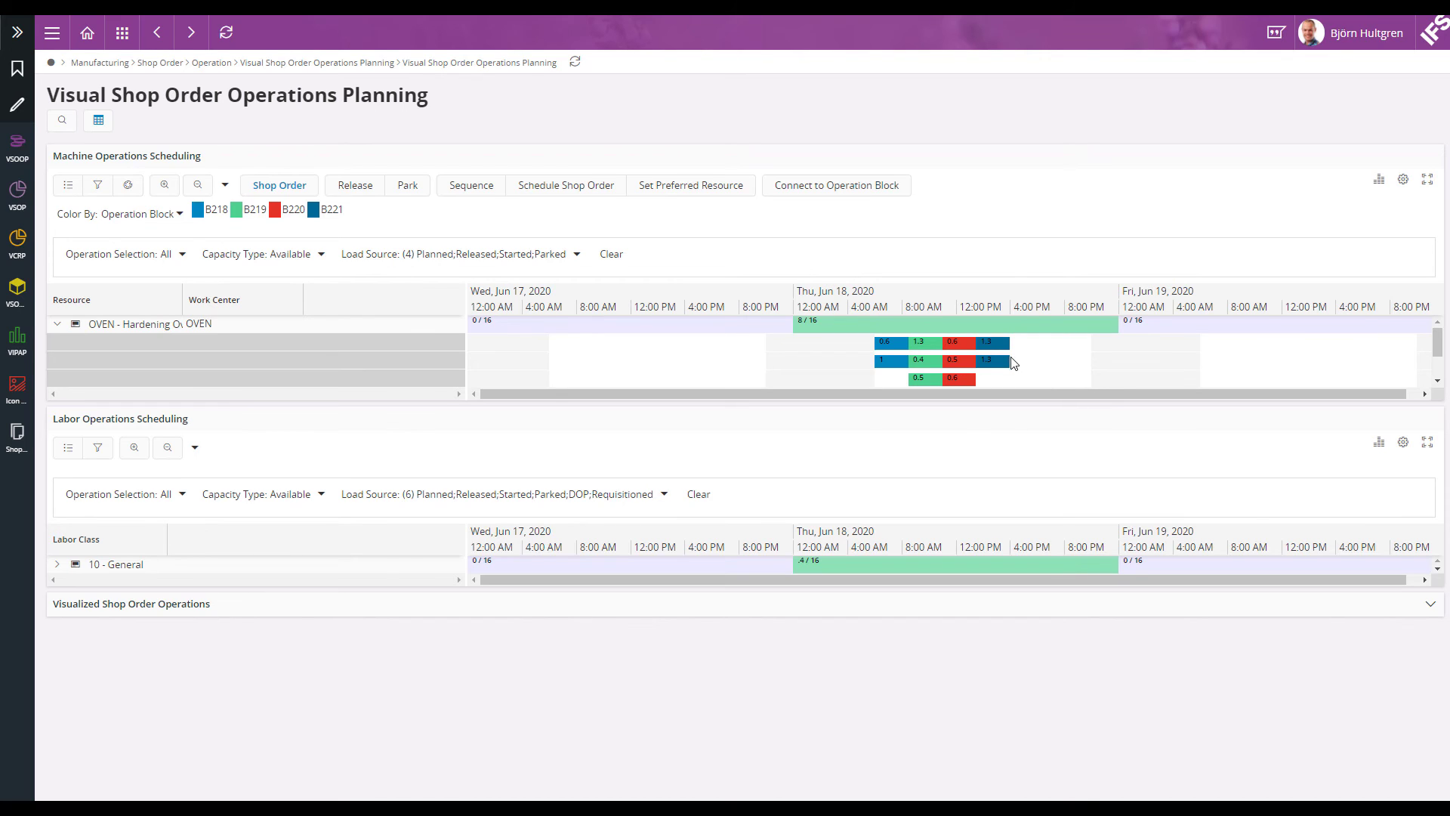
{"action": "mouse_move", "coordinate": [999, 361]}
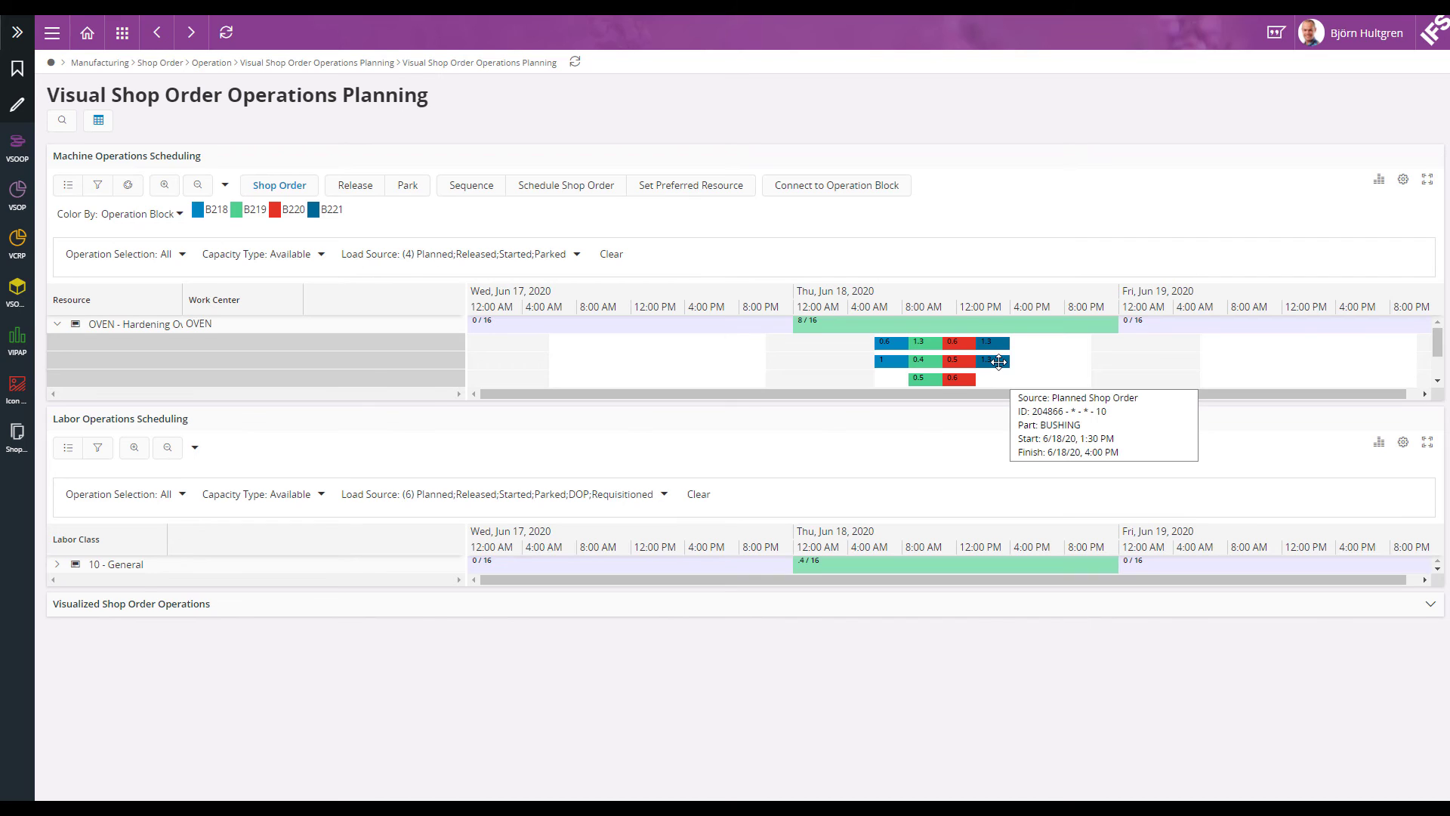
Open block scheduling for B221 from its bushing operation's details card.
{"action": "left_click", "coordinate": [998, 362]}
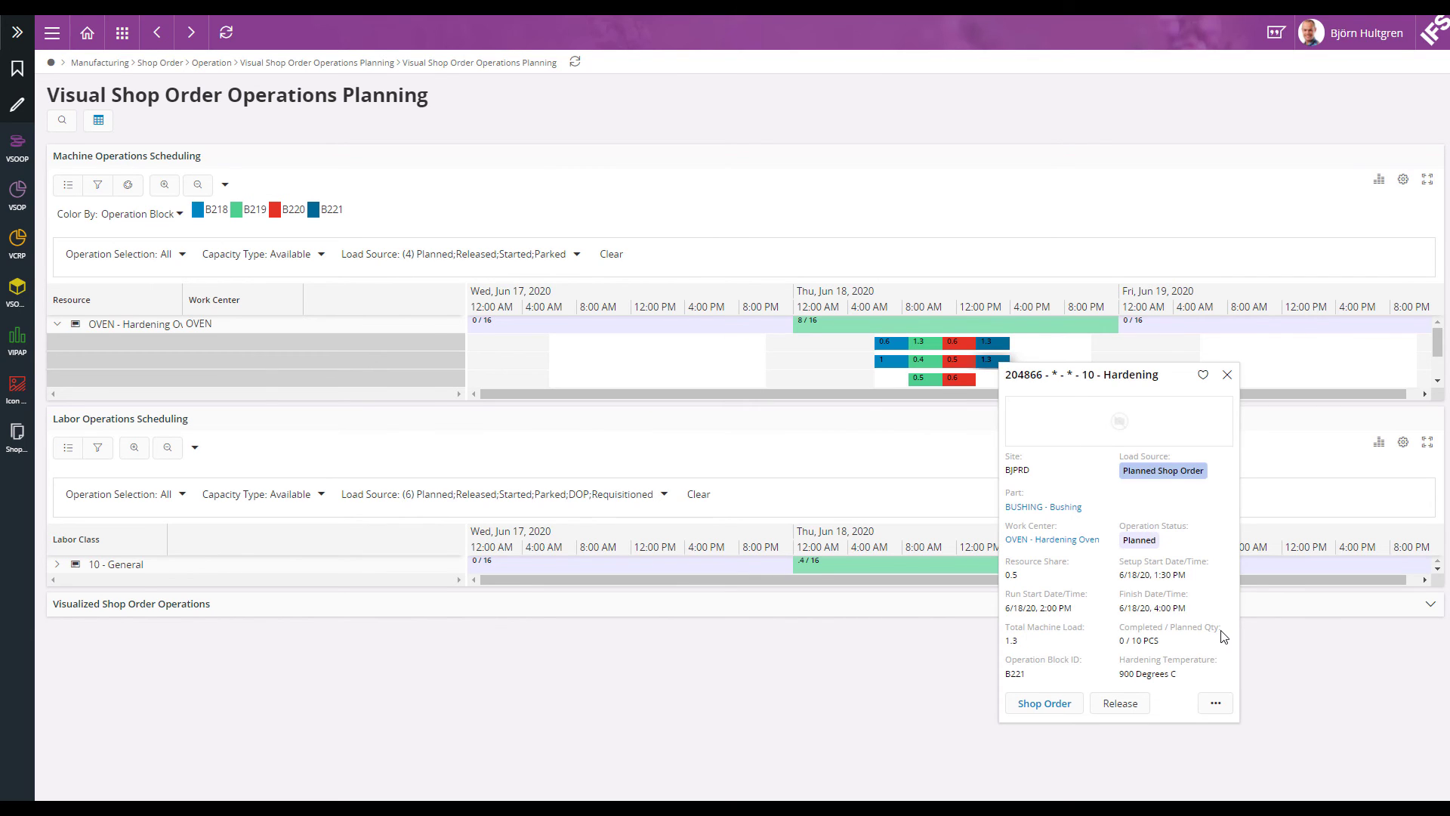
{"action": "left_click", "coordinate": [1221, 704]}
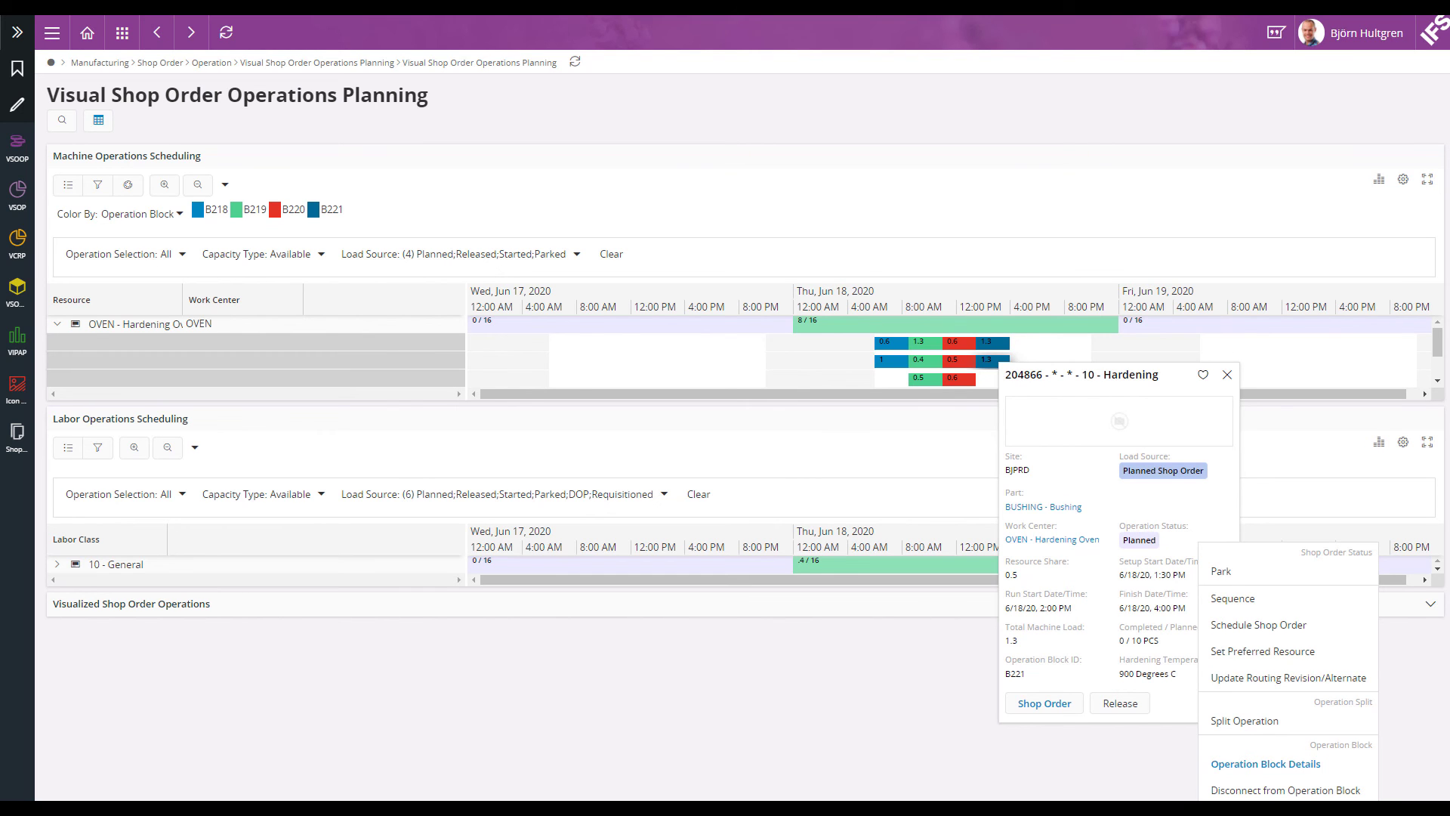
{"action": "left_click", "coordinate": [1266, 763]}
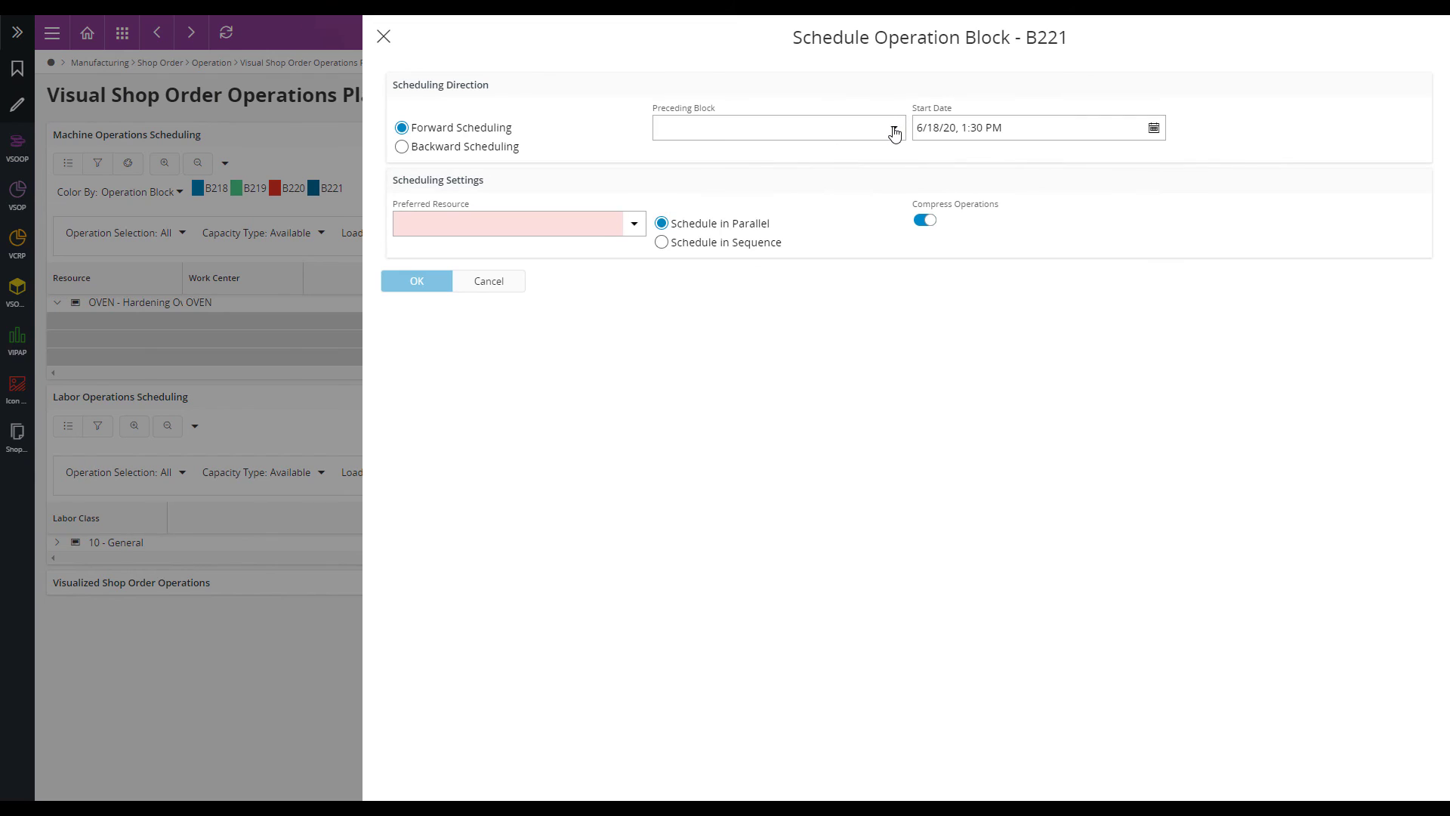
Reschedule B221 after B219 on the Hardening Oven, starting 6/18/20 11:00 AM.
{"action": "left_click", "coordinate": [895, 133]}
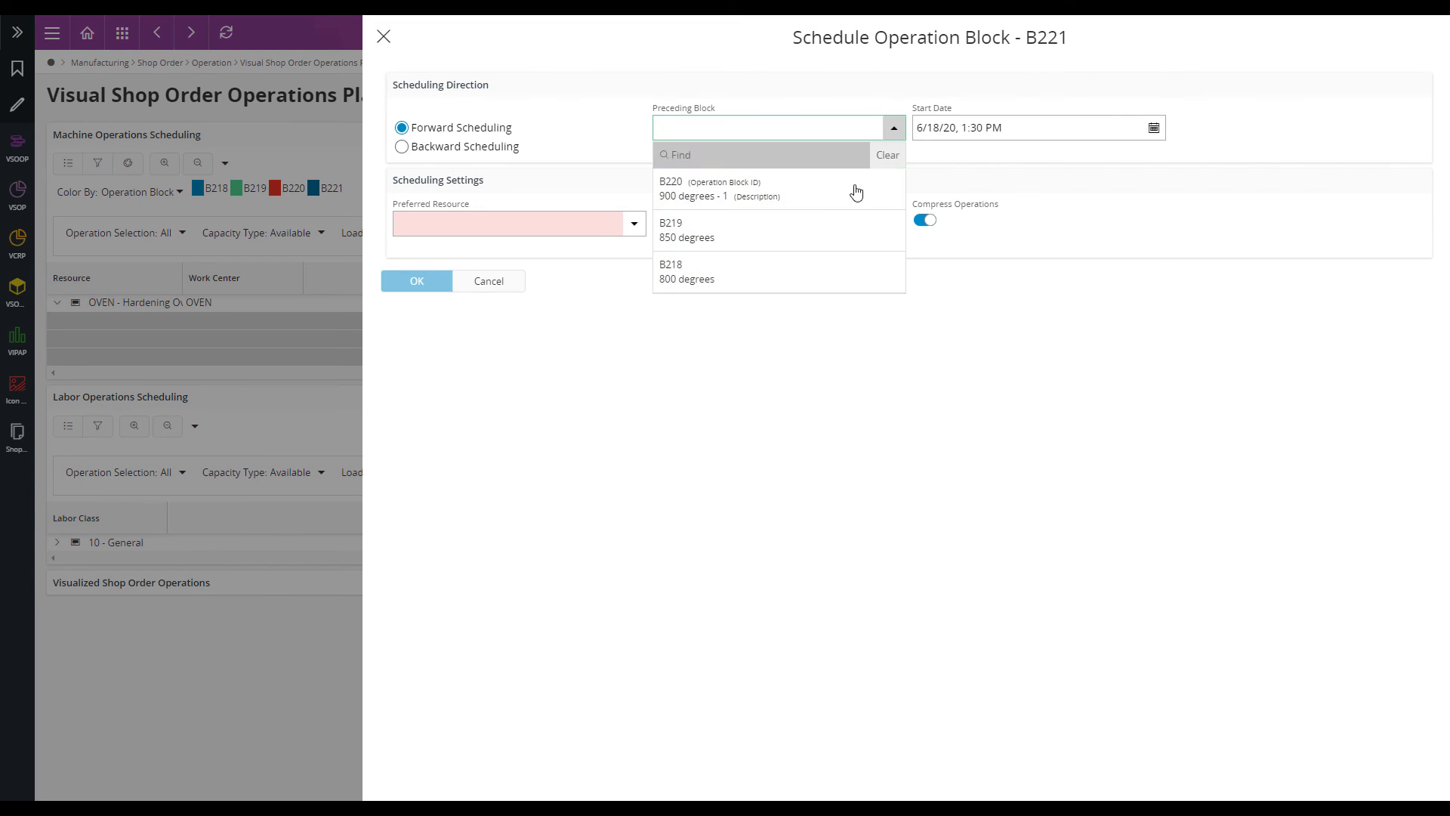
{"action": "left_click", "coordinate": [836, 223]}
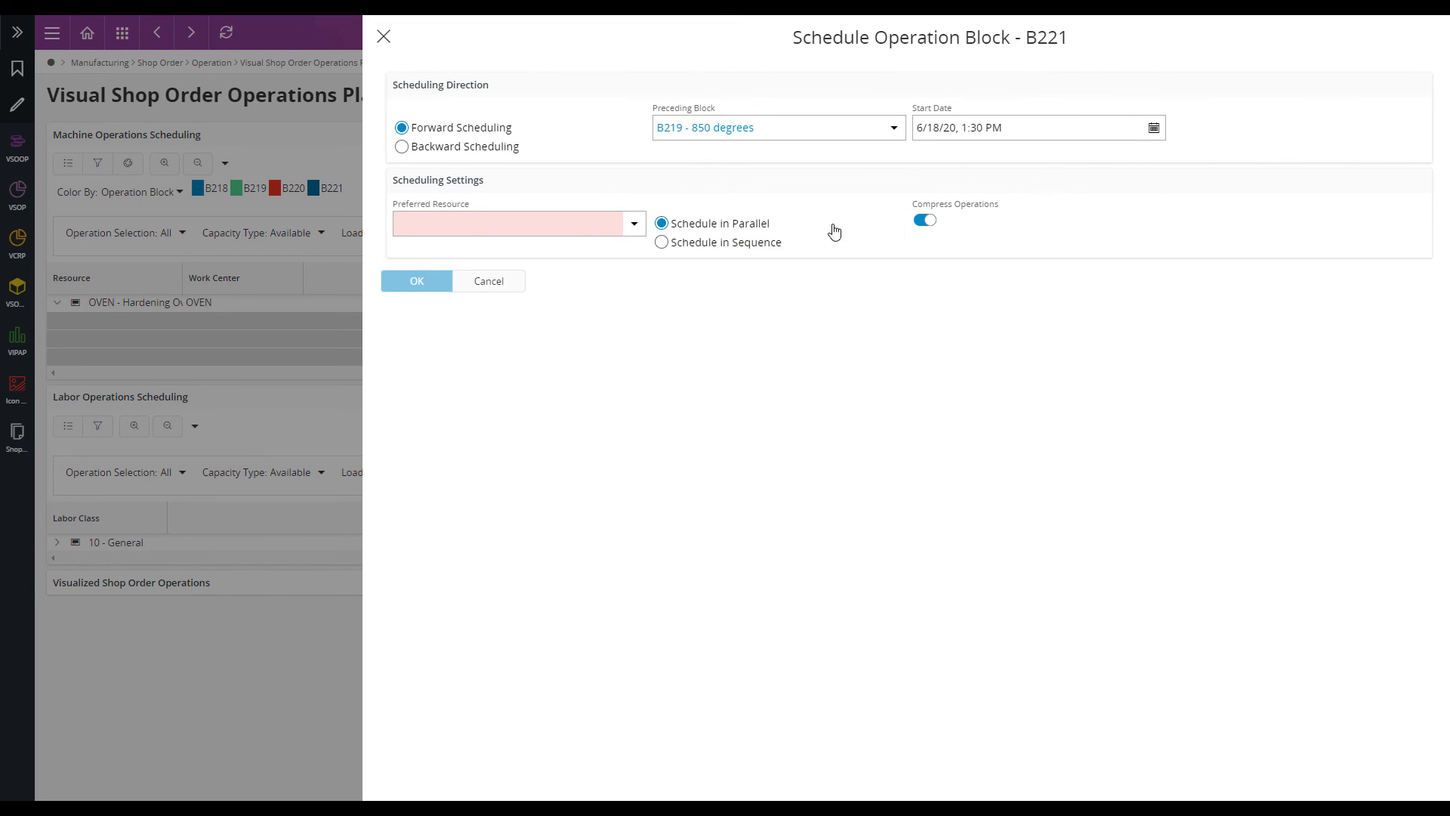
{"action": "left_click", "coordinate": [635, 224]}
{"action": "left_click", "coordinate": [442, 299]}
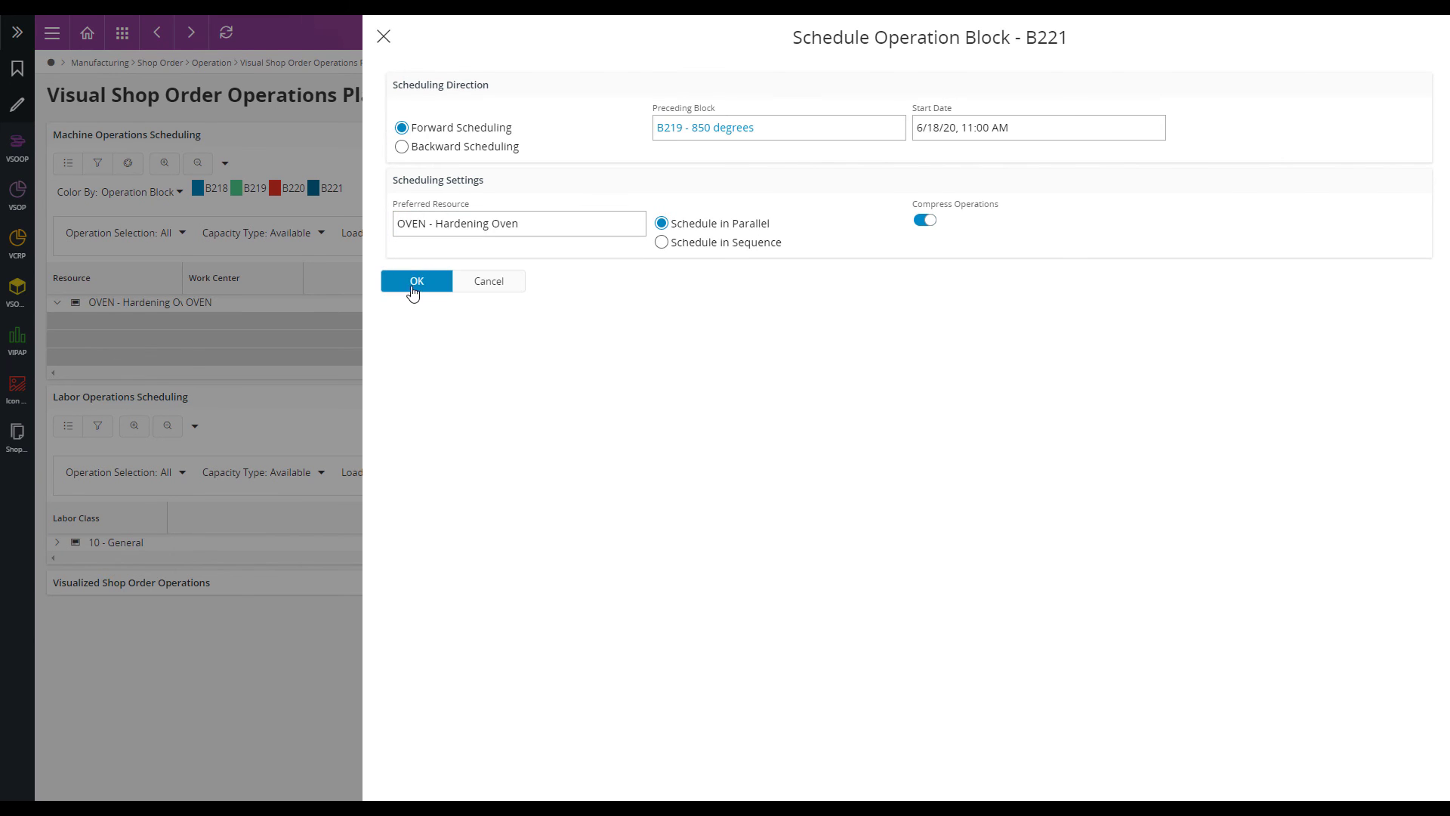
{"action": "left_click", "coordinate": [412, 283]}
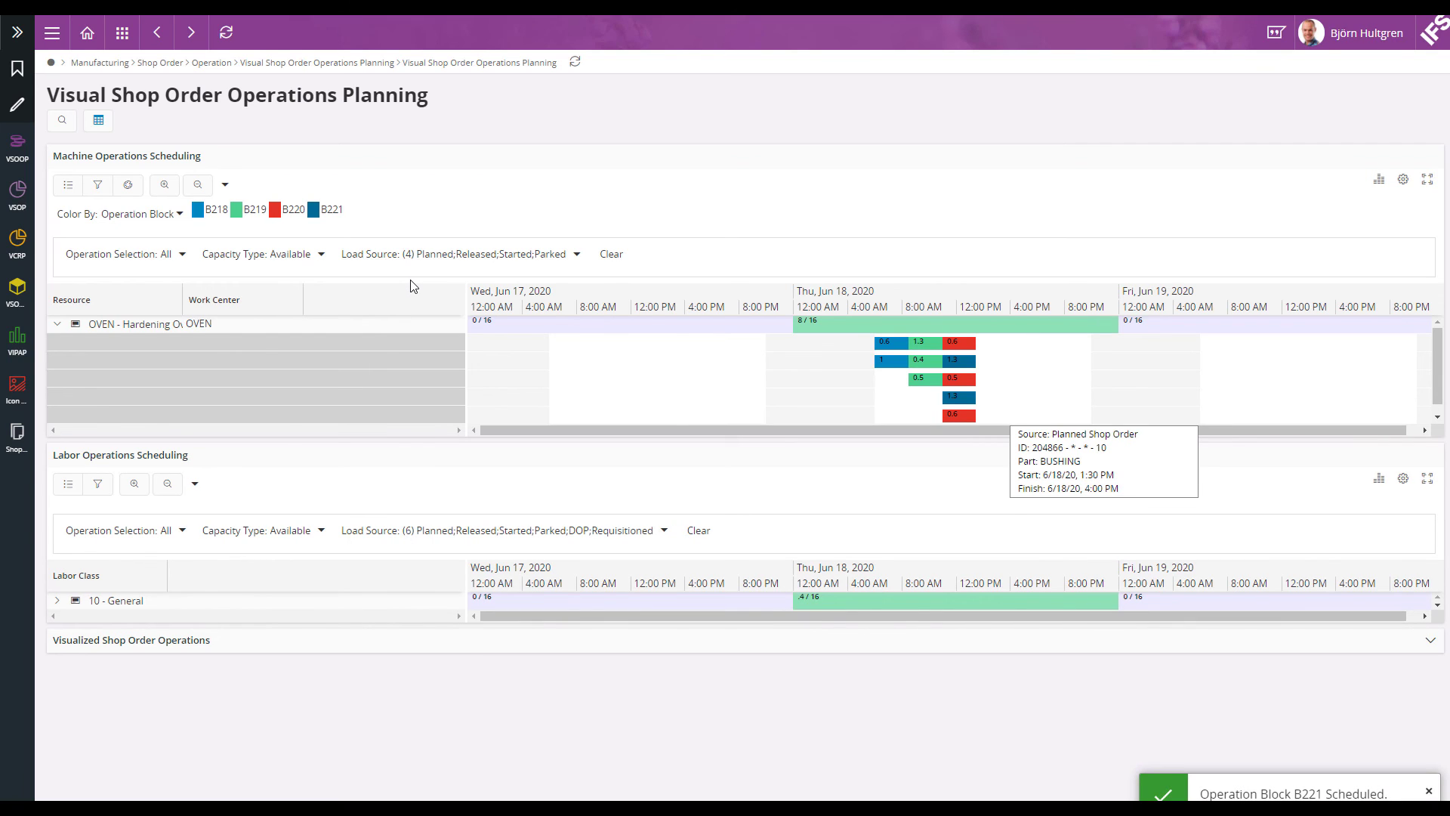
Set B221 as the preceding block of B220, so B220 starts 6/18/20 1:30 PM.
{"action": "left_click", "coordinate": [967, 344]}
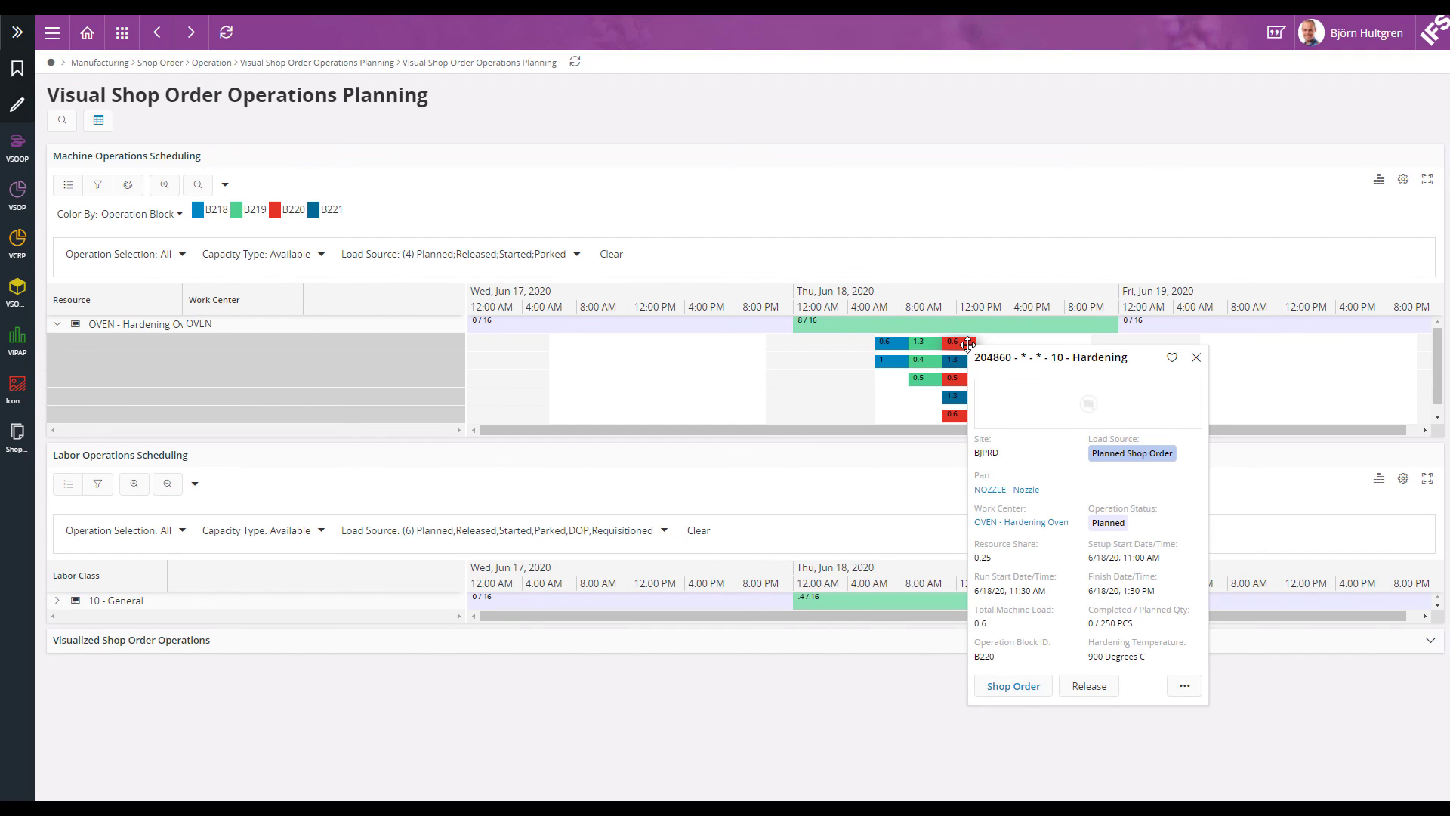
{"action": "left_click", "coordinate": [1184, 685]}
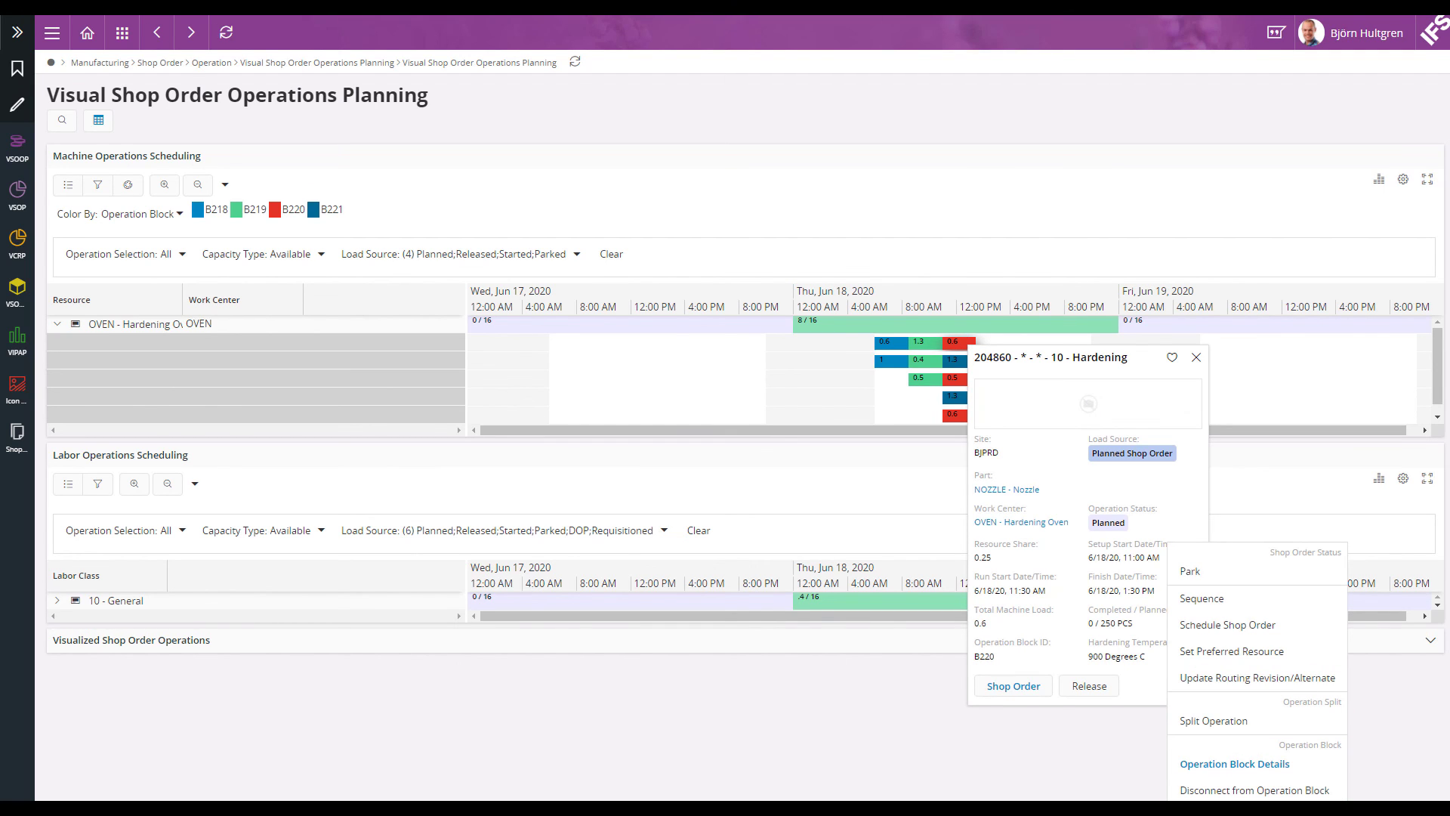
{"action": "left_click", "coordinate": [1235, 764]}
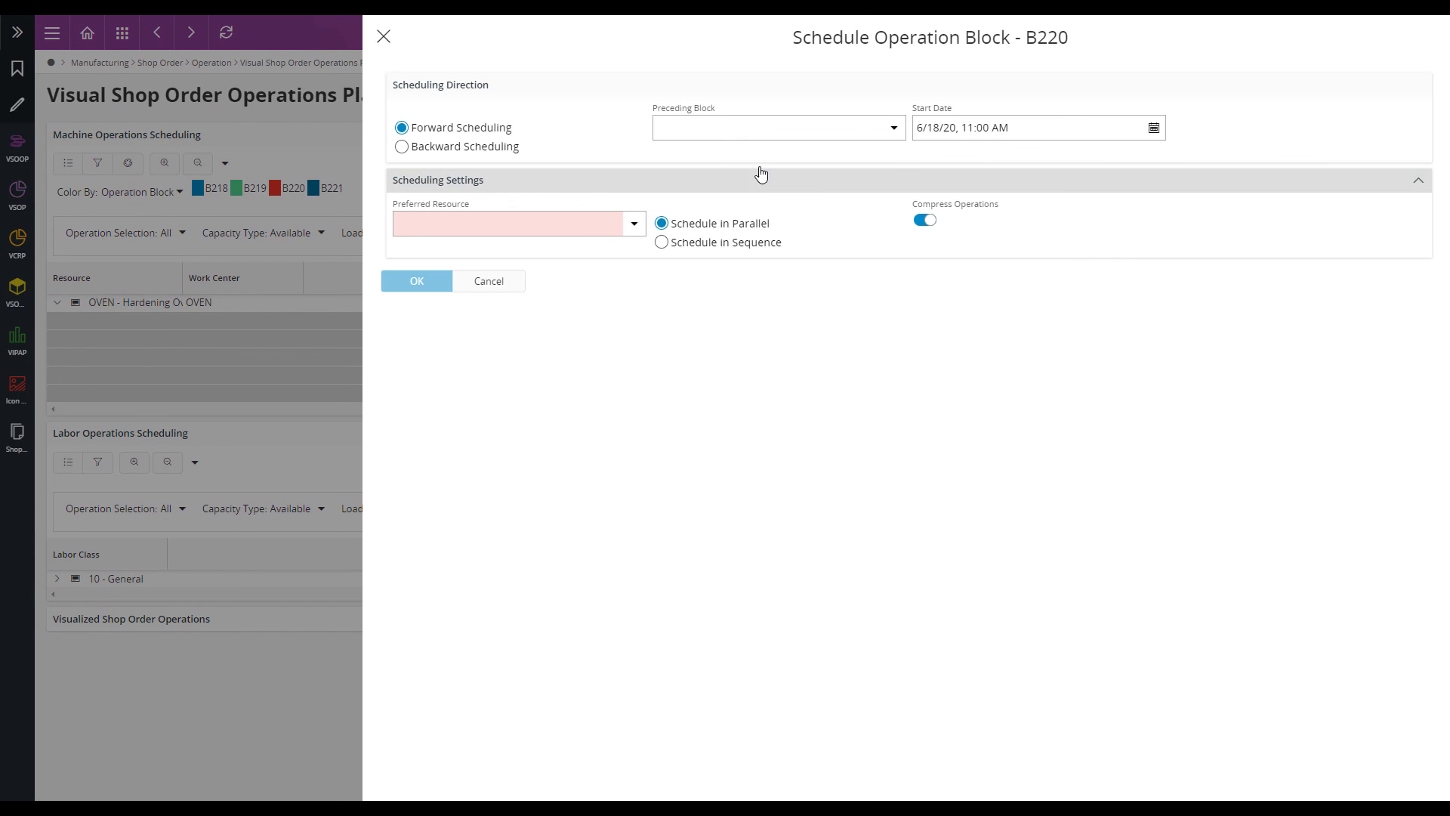
{"action": "left_click", "coordinate": [895, 128]}
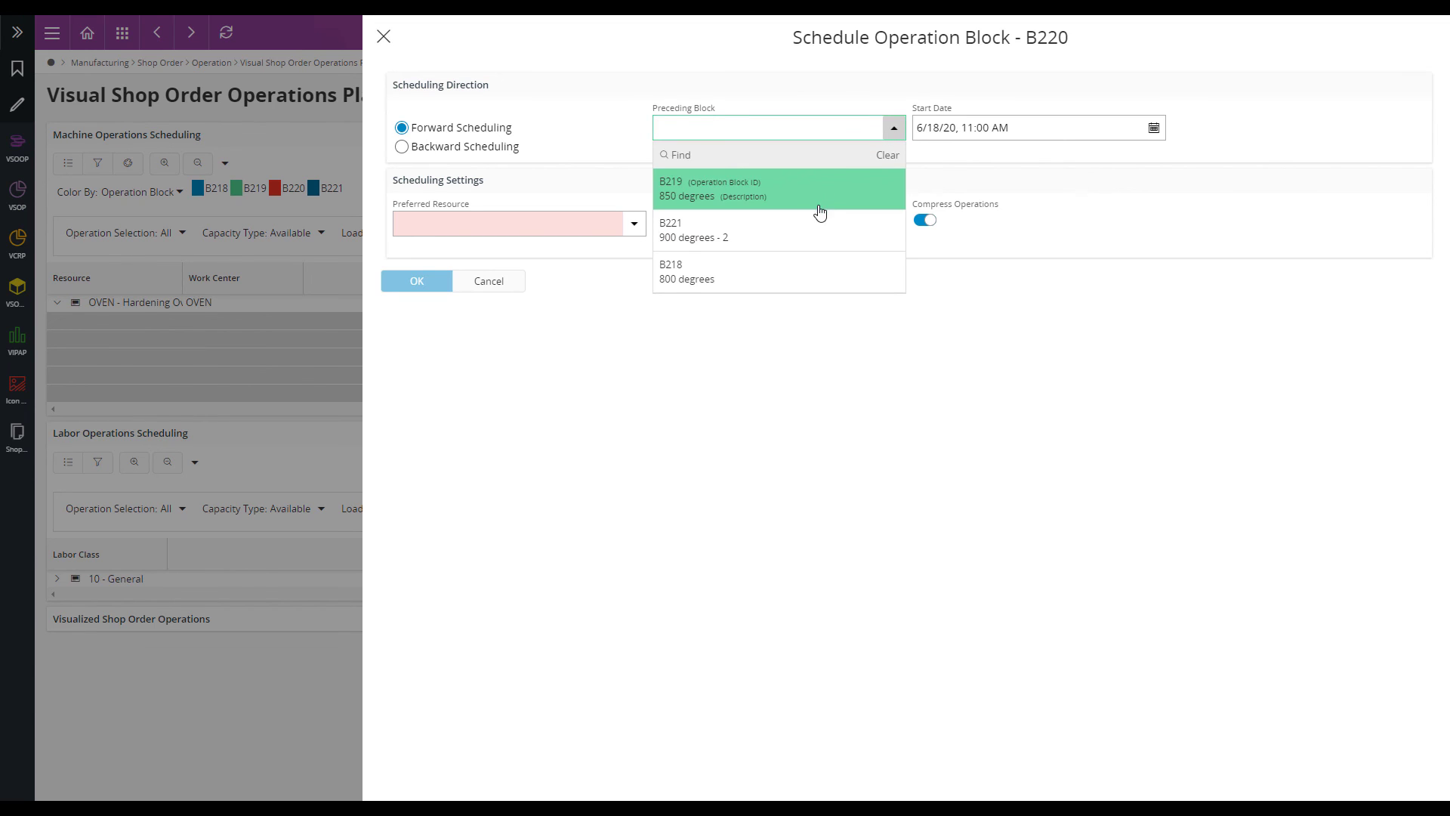
{"action": "left_click", "coordinate": [818, 231]}
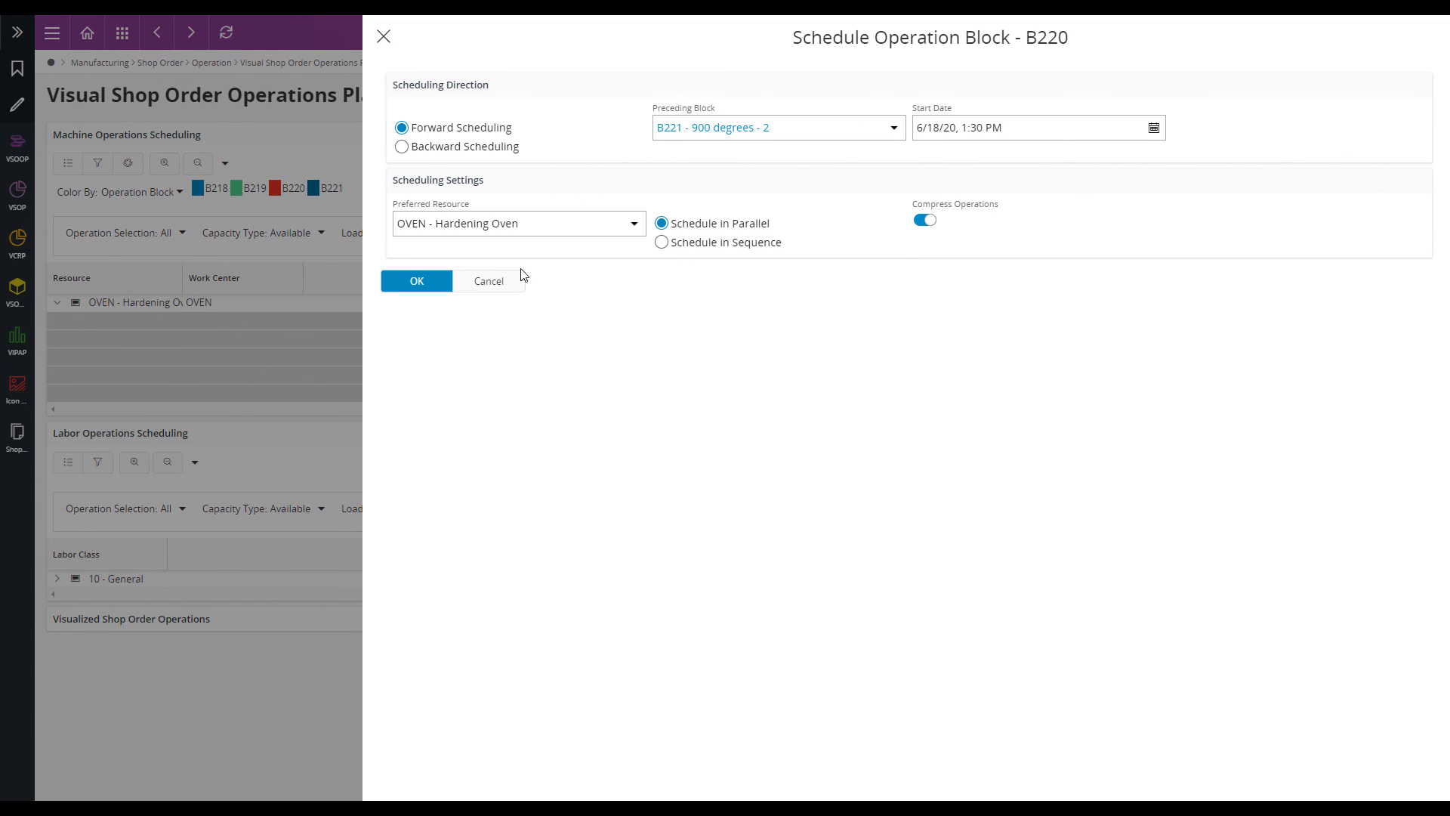
{"action": "left_click", "coordinate": [410, 288]}
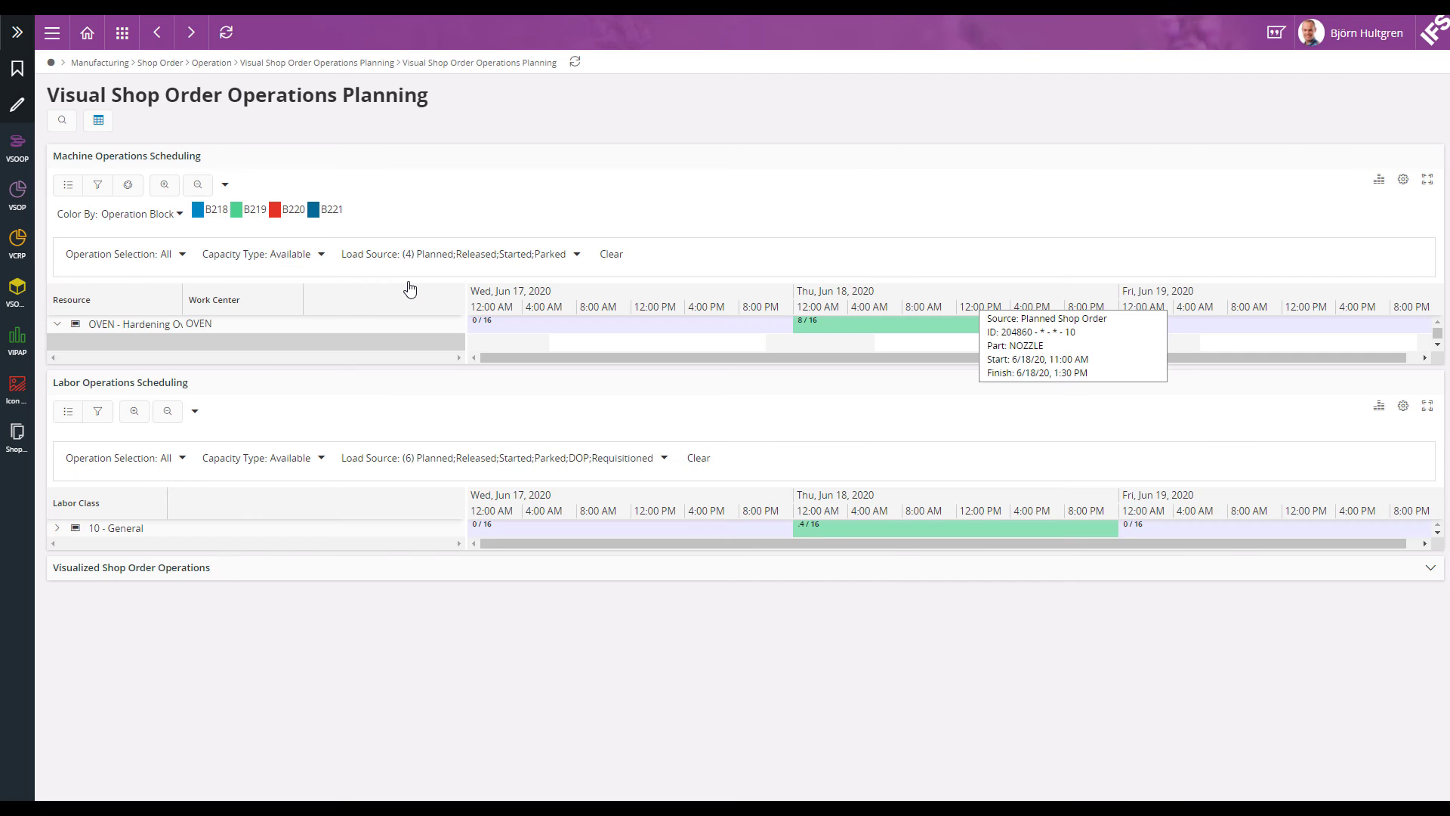